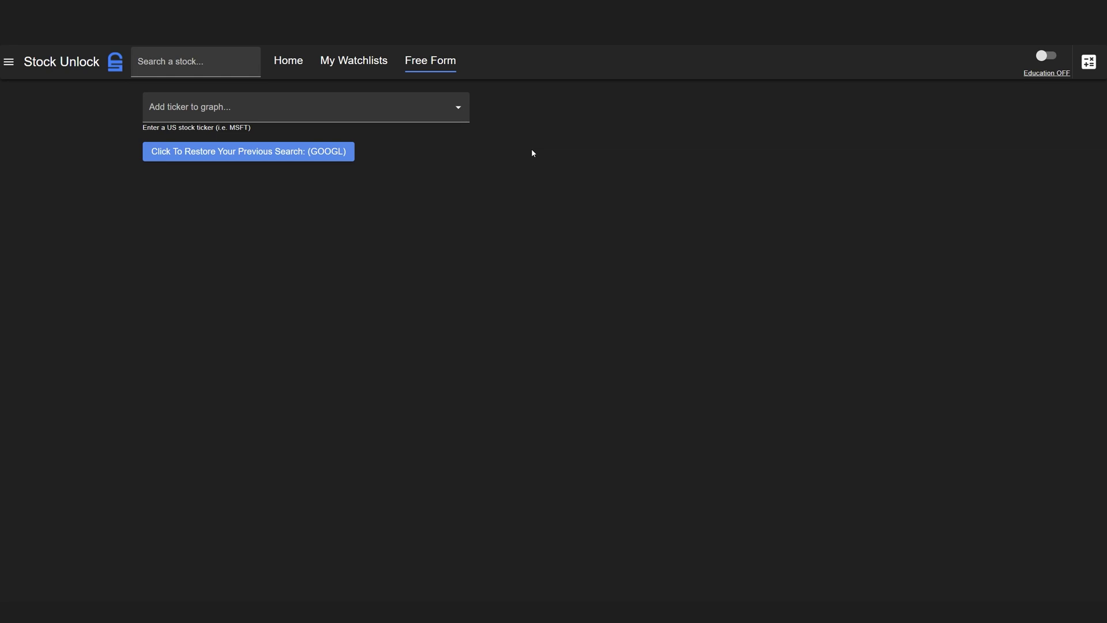
- Search 'googl' and add Alphabet Inc-Cl A (GOOGL) as the Free Form chart's ticker
left_click(340, 119)
type("googl")
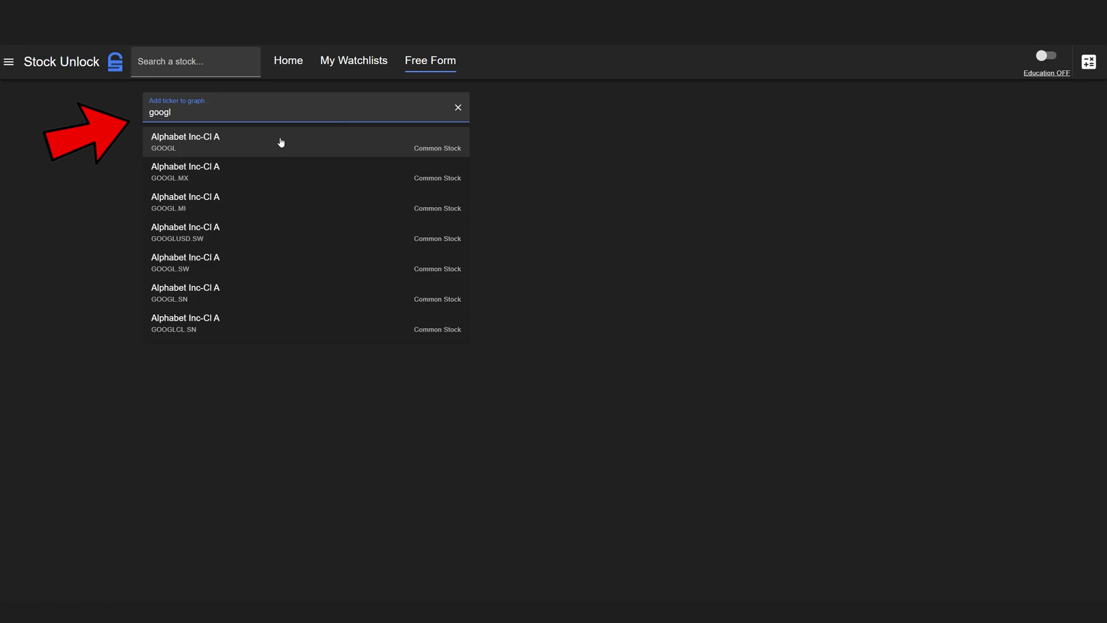
left_click(281, 142)
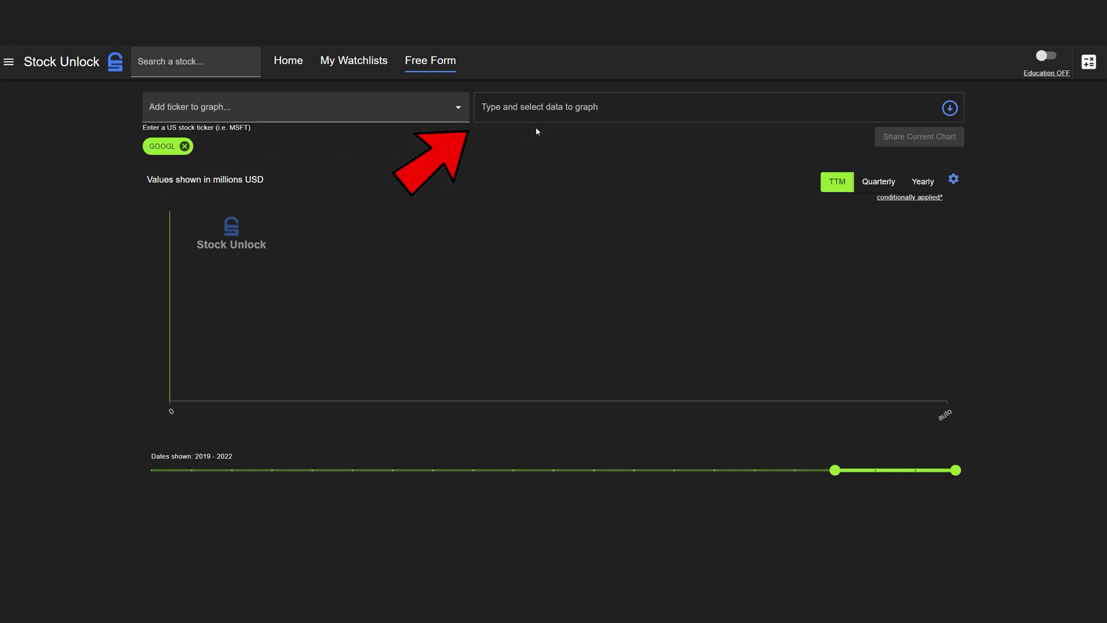
- Chart GOOGL Revenue by picking it from the data list after searching 'reve'
left_click(623, 112)
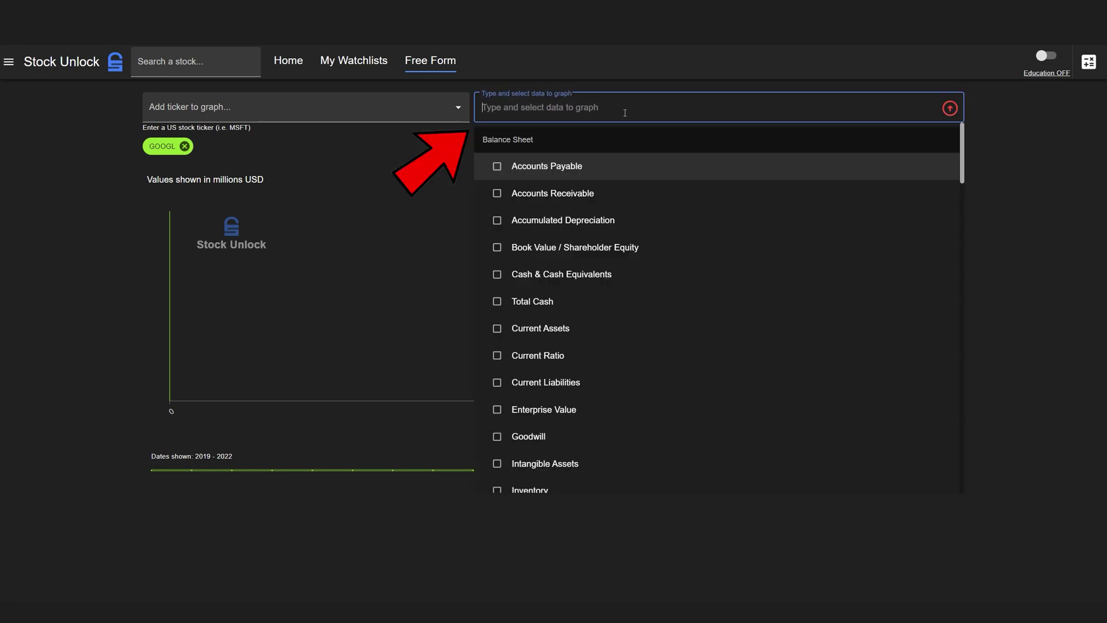
type("reve")
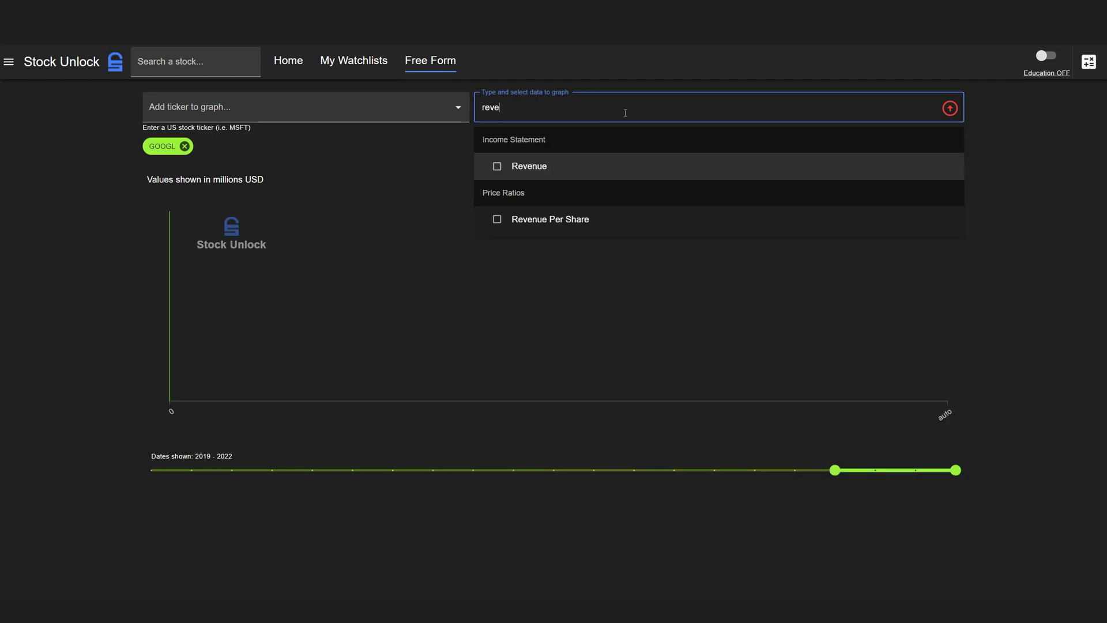
left_click(574, 169)
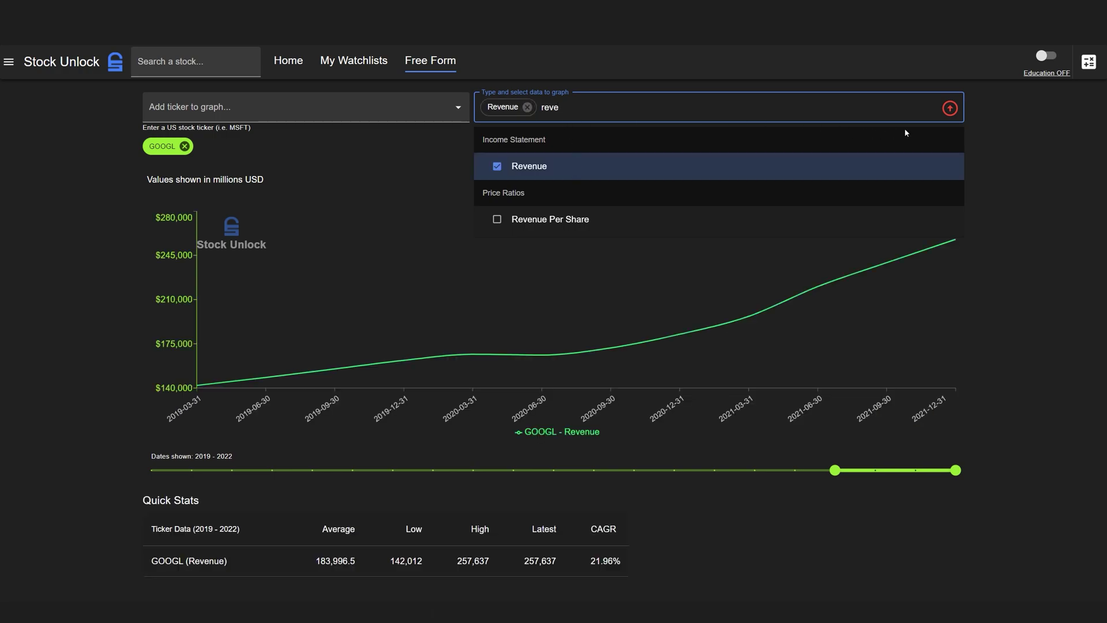
left_click(950, 108)
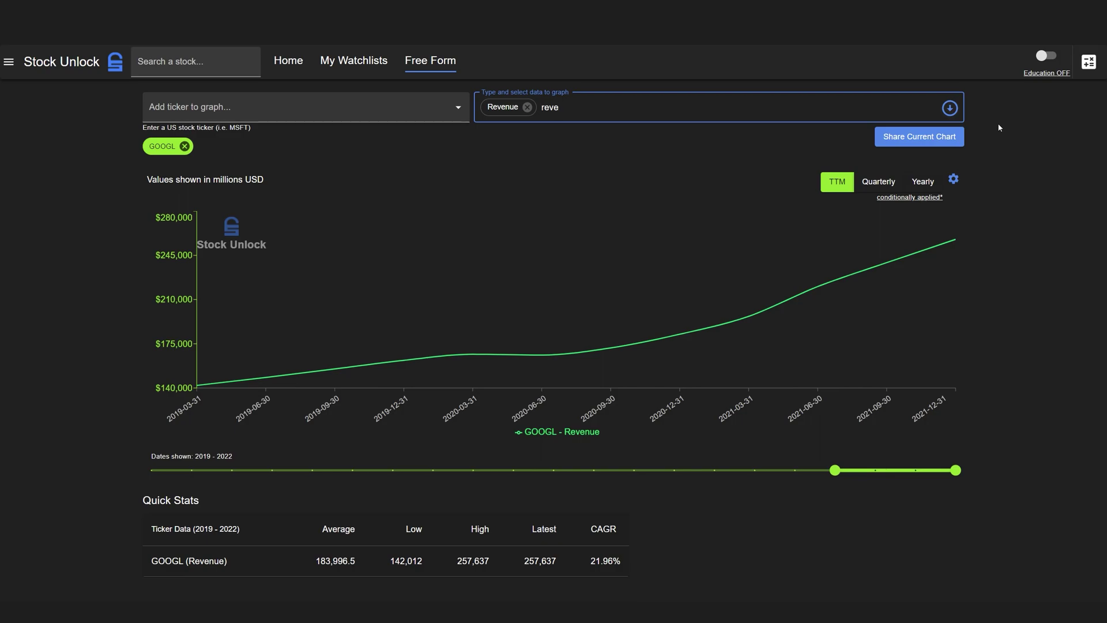
- Extend the date range back so the chart spans 2002–2022
mouse_move(835, 473)
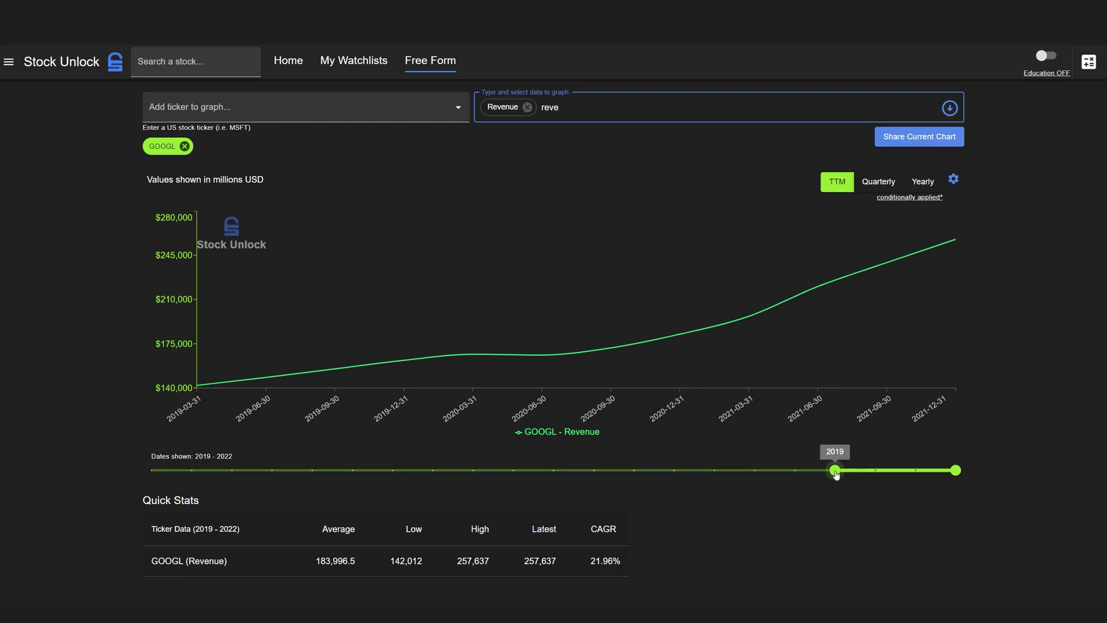
left_click_drag(836, 474, 133, 472)
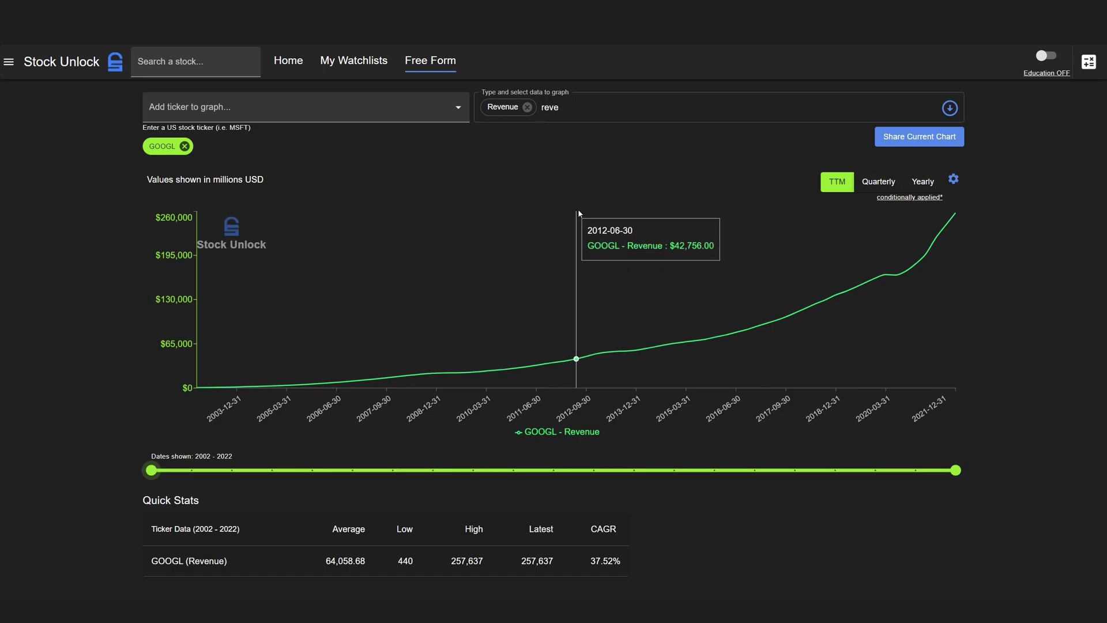
left_click(608, 109)
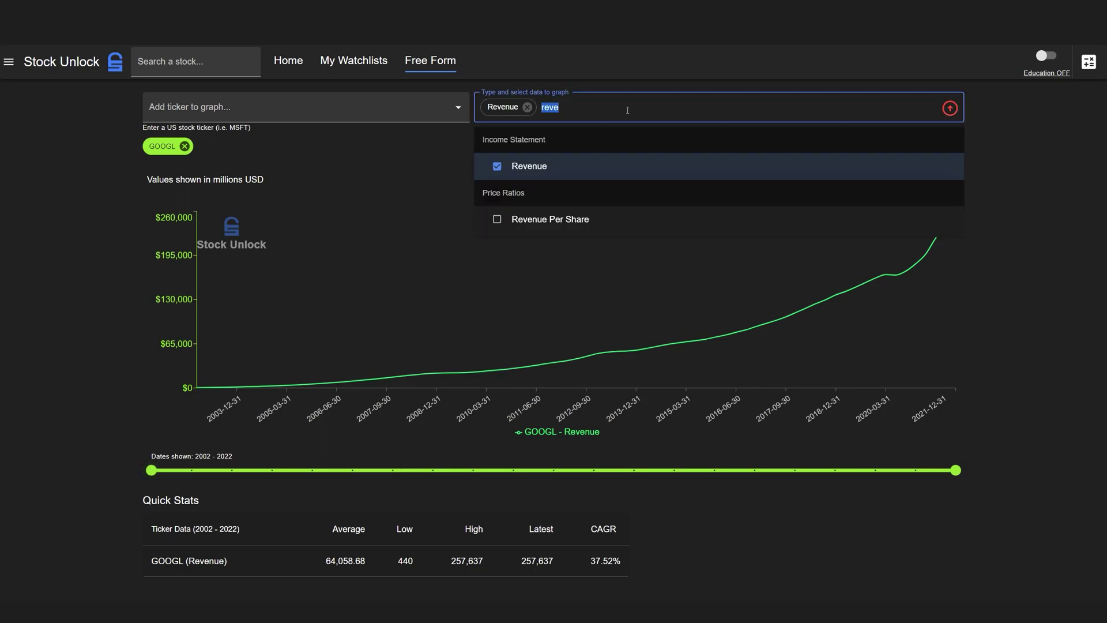
- Add GOOGL Free Cash Flow beside Revenue and narrow the dates to 2012–2022
type("free")
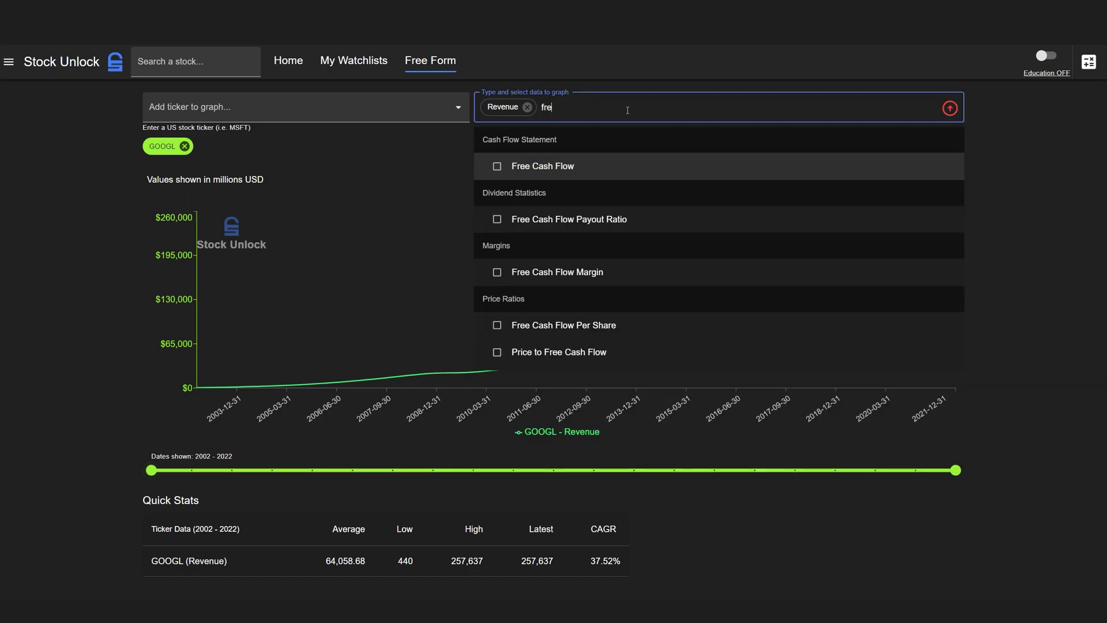
left_click(589, 166)
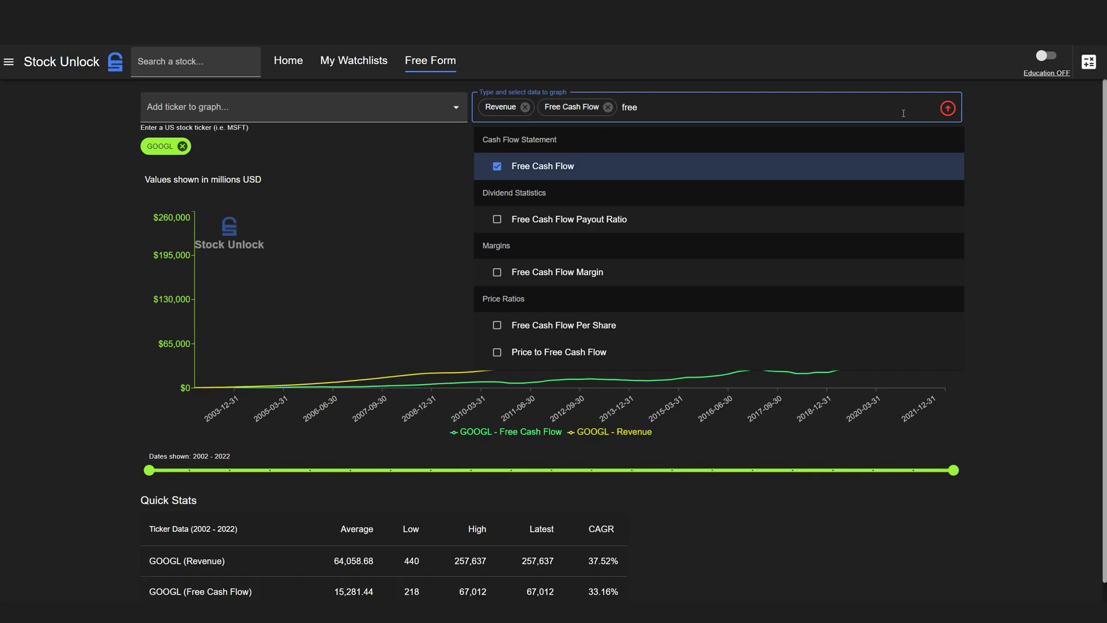
left_click(950, 109)
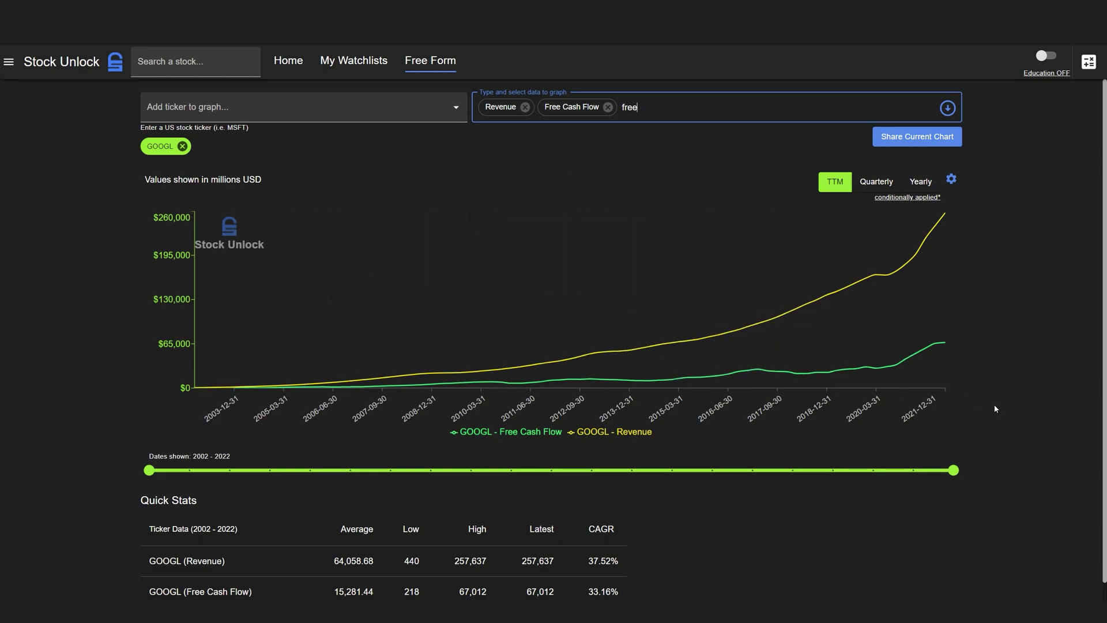
left_click_drag(149, 470, 558, 467)
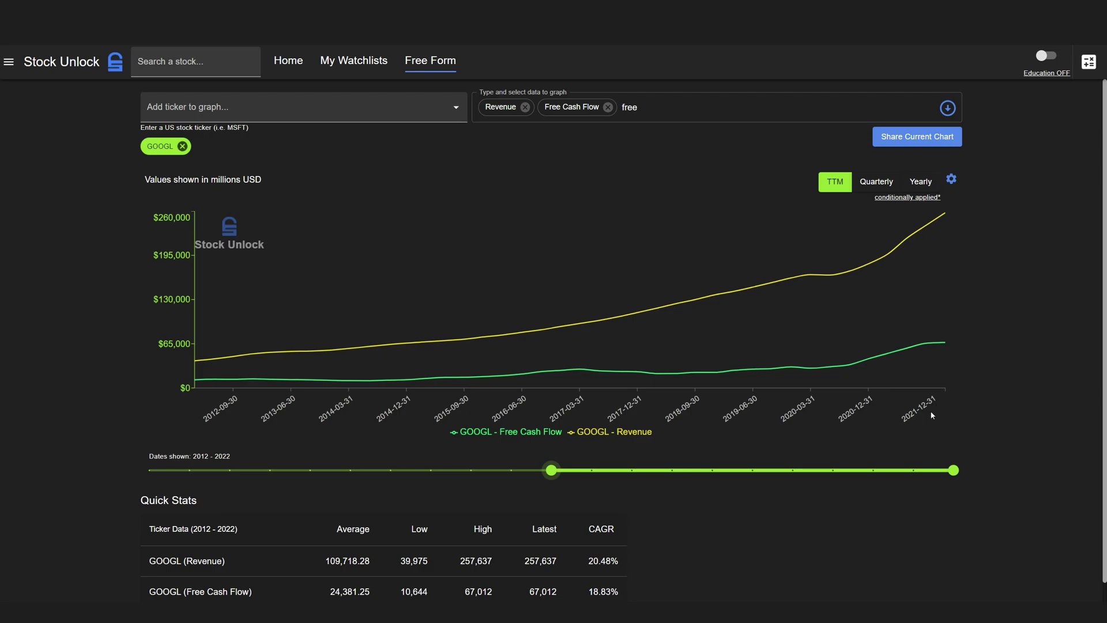
- Add Microsoft (MSFT) as a second ticker and widen the dates to 2006–2022
left_click(188, 105)
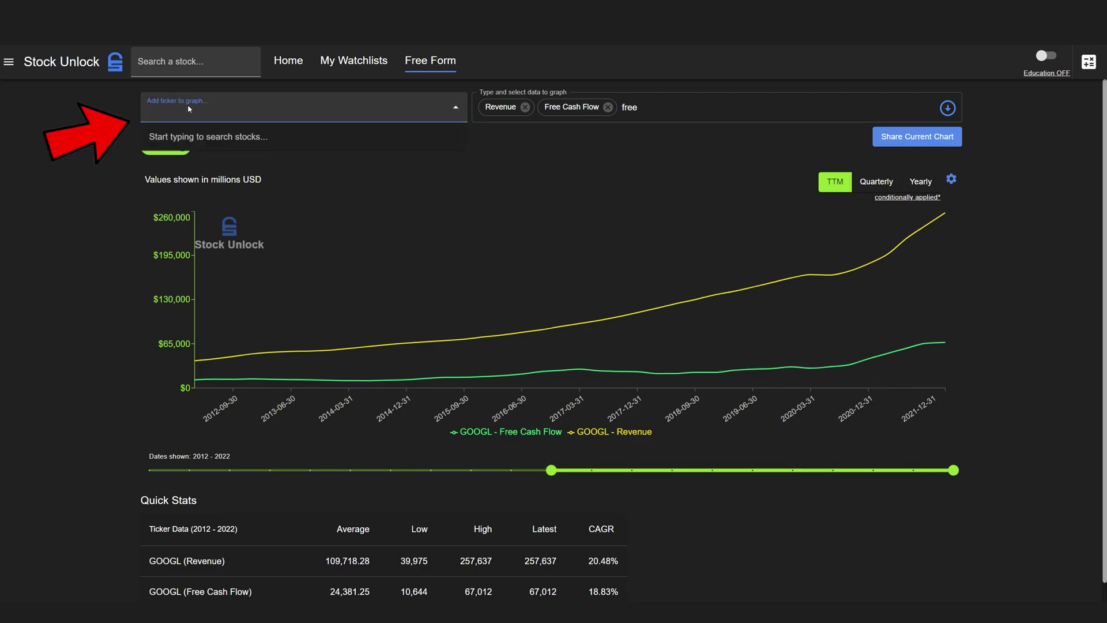
type("micros")
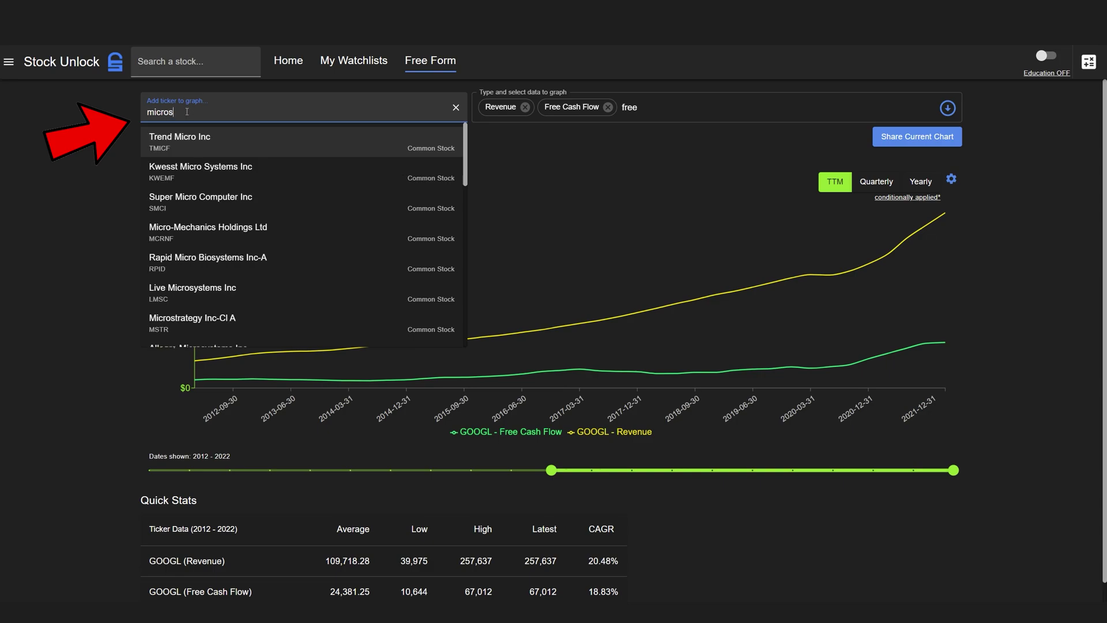
type("oft")
left_click(248, 139)
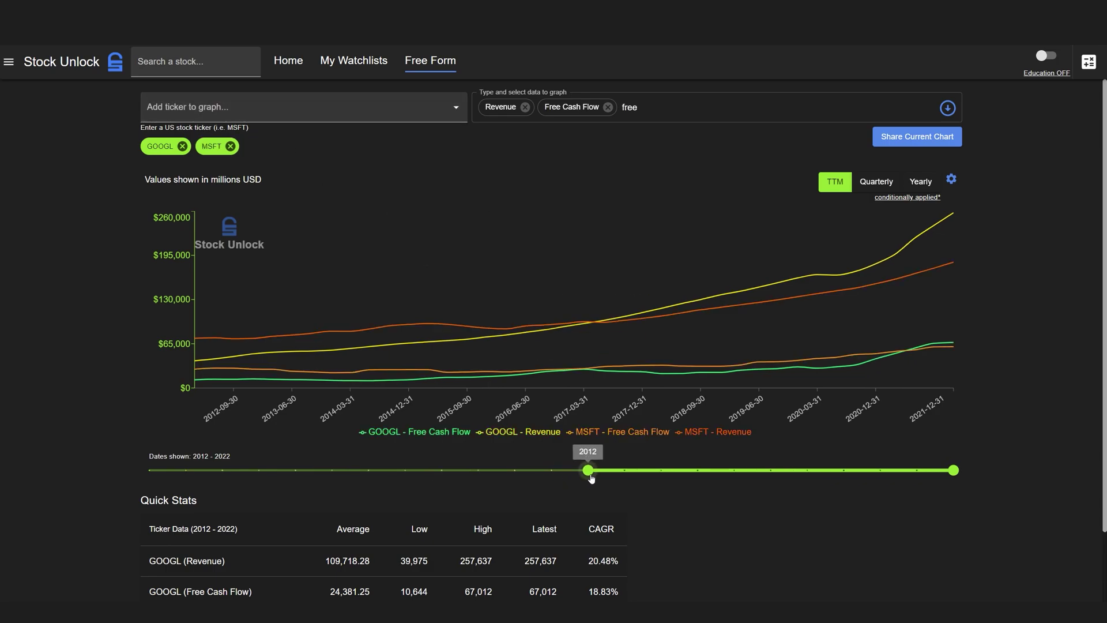
left_click_drag(589, 472, 369, 470)
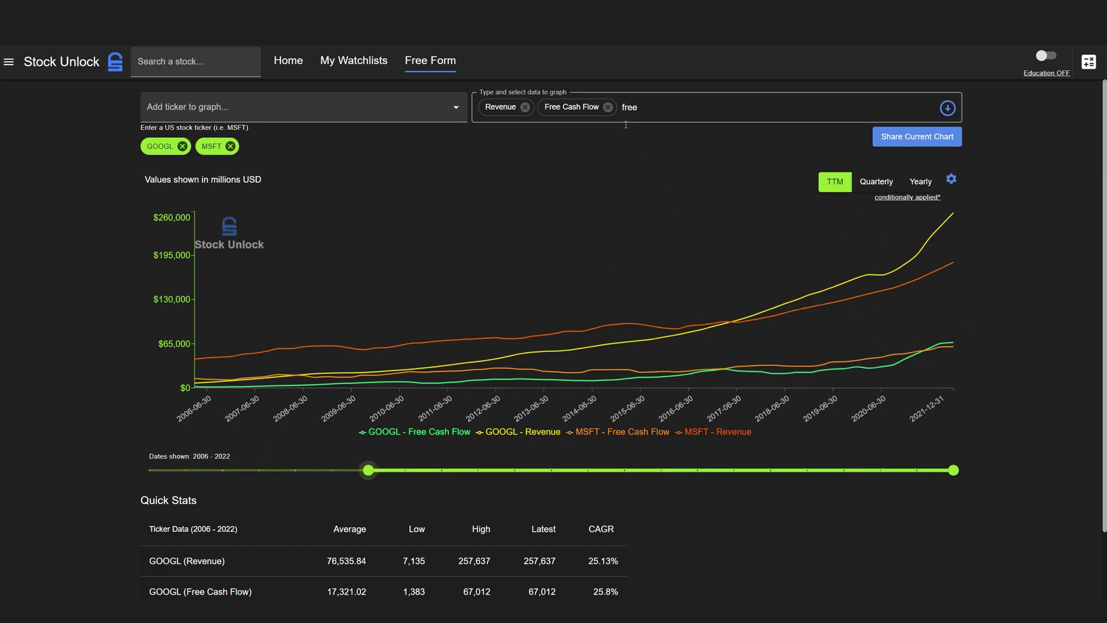
- Drop Free Cash Flow, start the range at 2003, try Quarterly and Yearly, ending on TTM
left_click(610, 109)
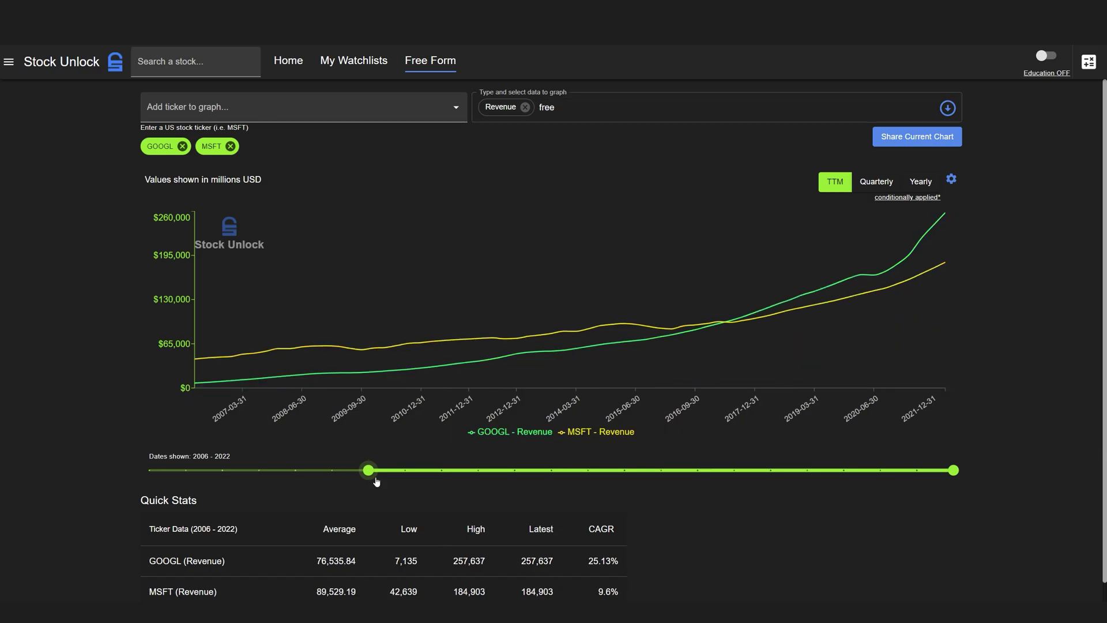
left_click_drag(370, 471, 260, 474)
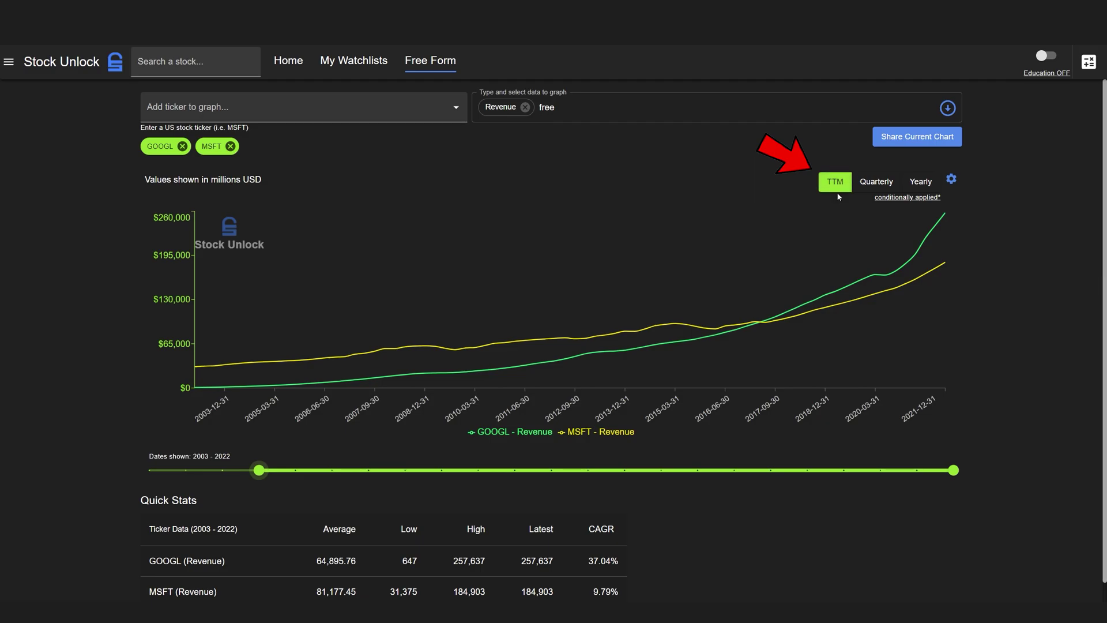
left_click(871, 188)
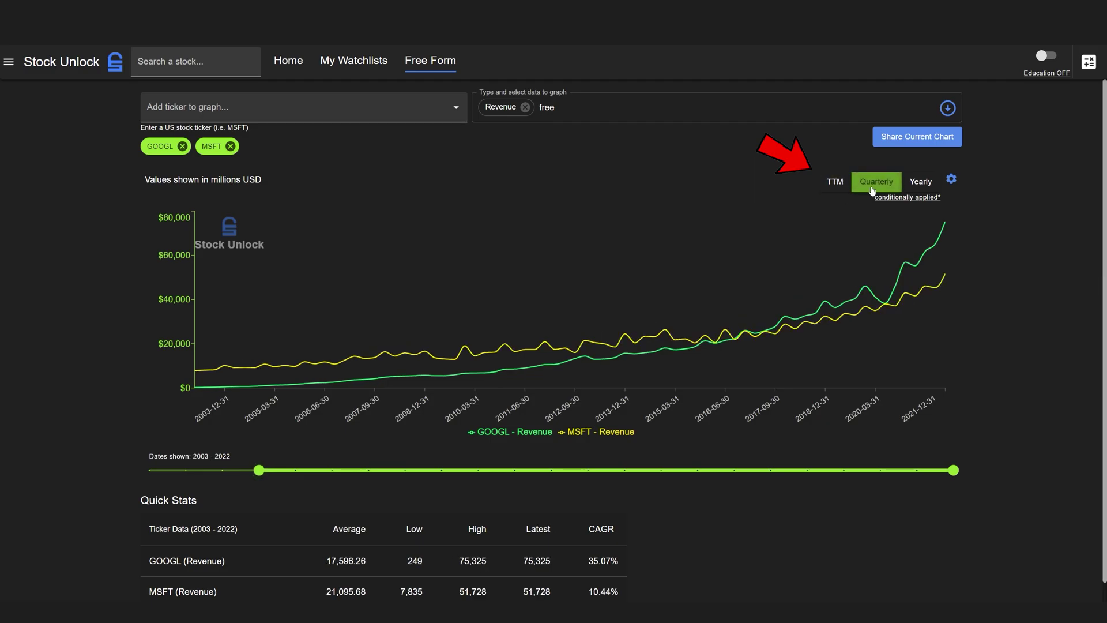
left_click(937, 186)
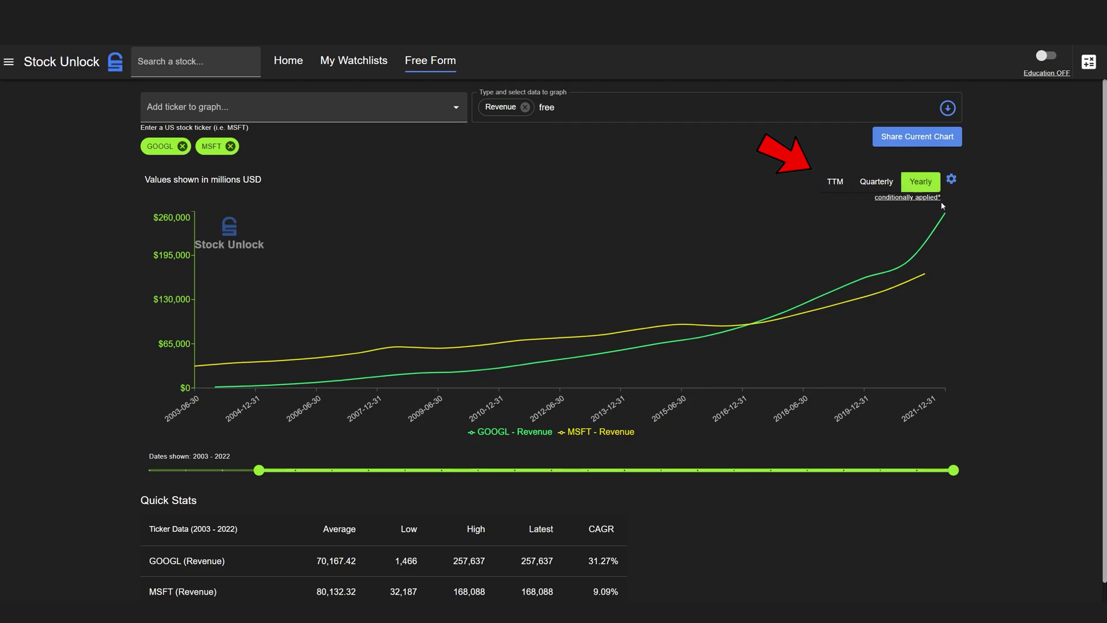
left_click(865, 190)
left_click(863, 191)
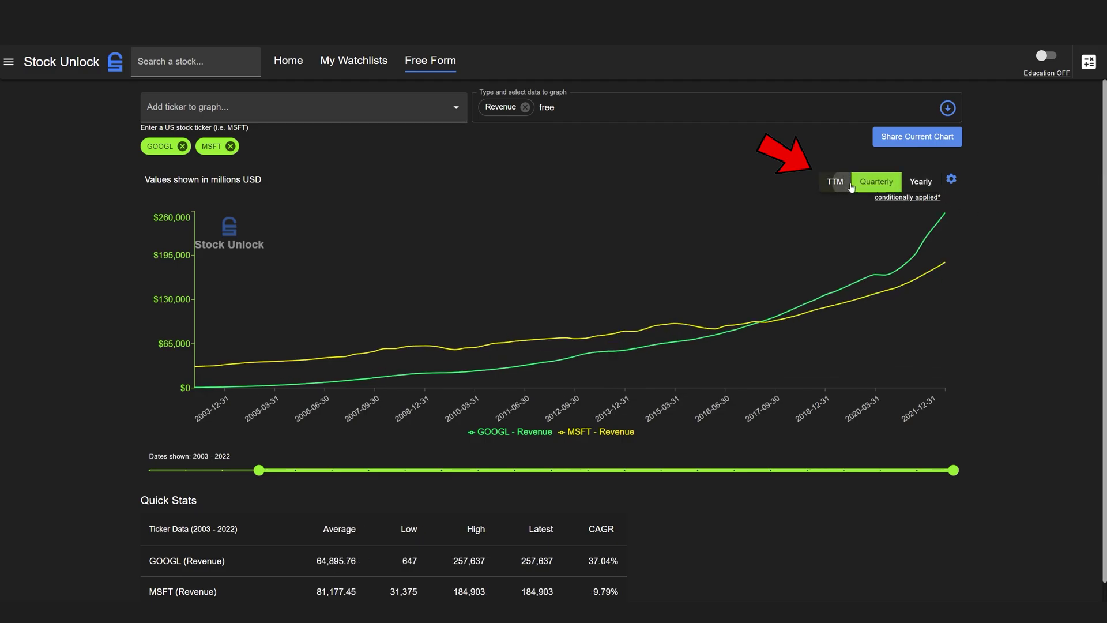
left_click(893, 190)
left_click(893, 190)
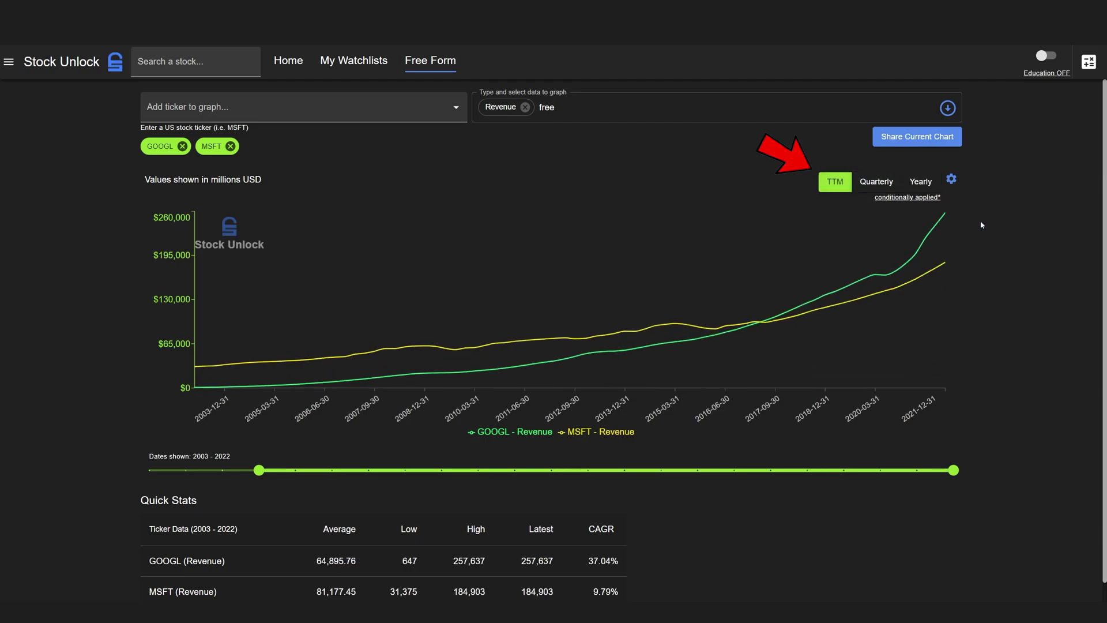
- Add AAPL (Apple Inc), TSLA and NVDA as tickers on the revenue chart
left_click(218, 104)
type("a")
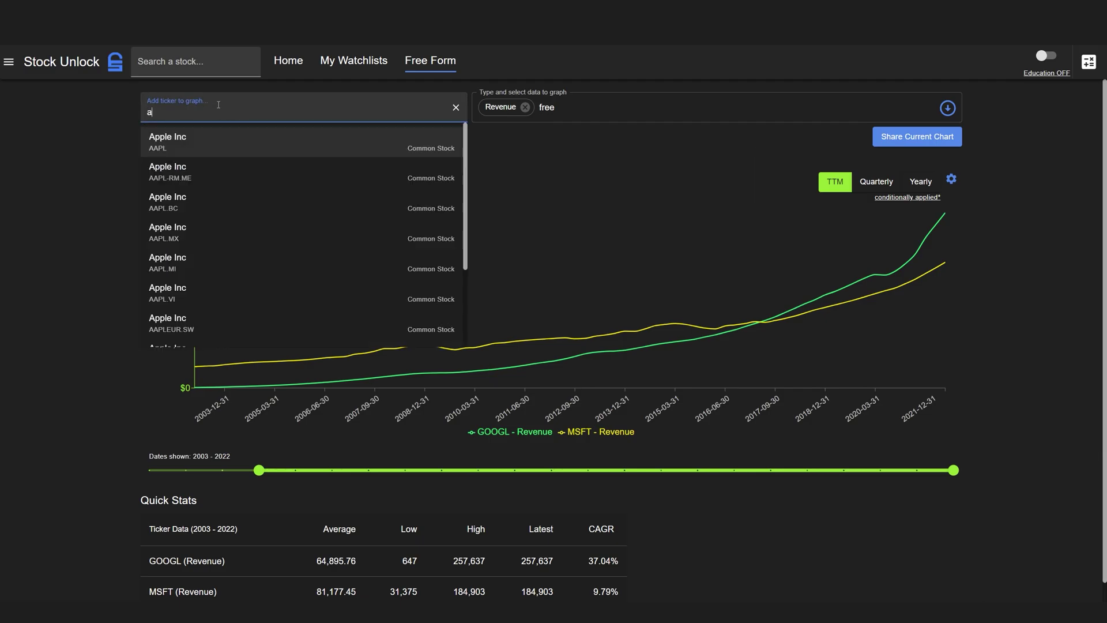
type("apl")
left_click(210, 138)
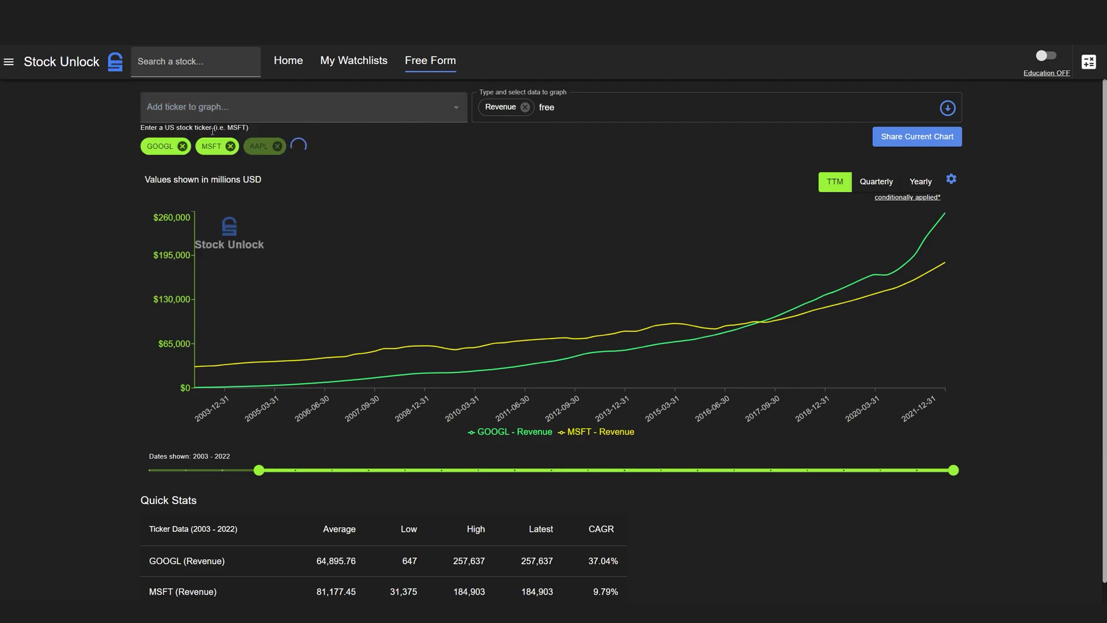
left_click(237, 113)
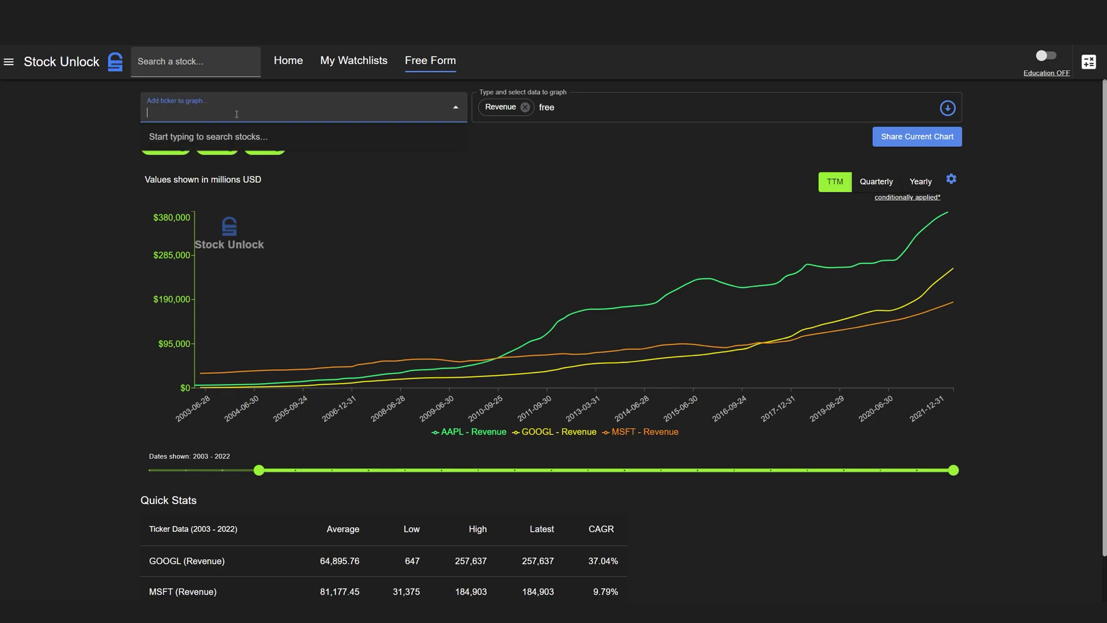
type("tsla")
key("Return")
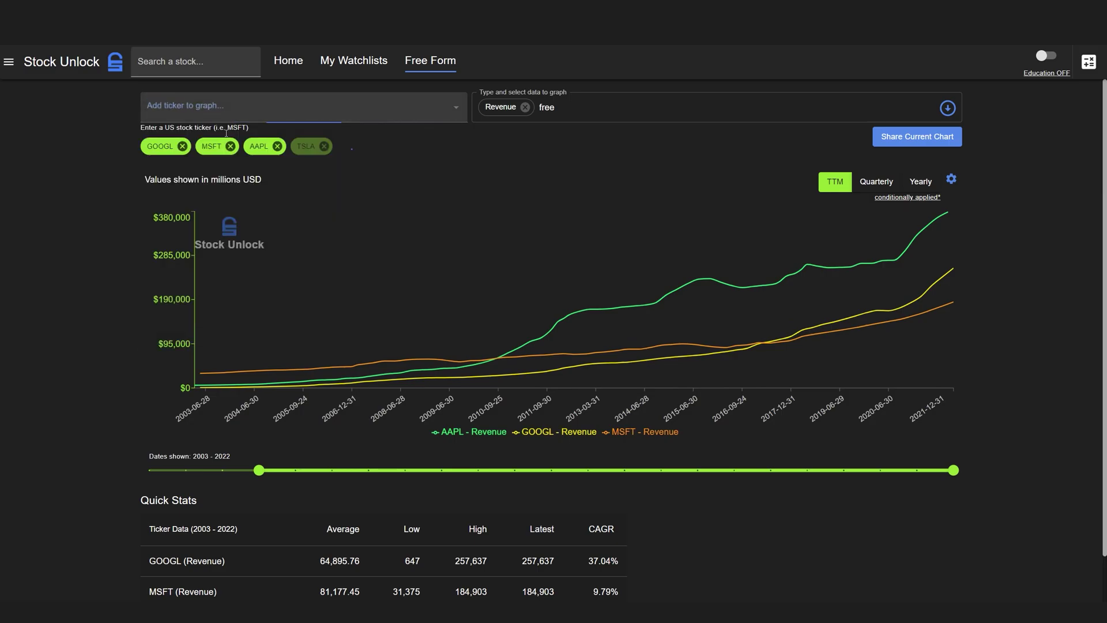
type("nvda")
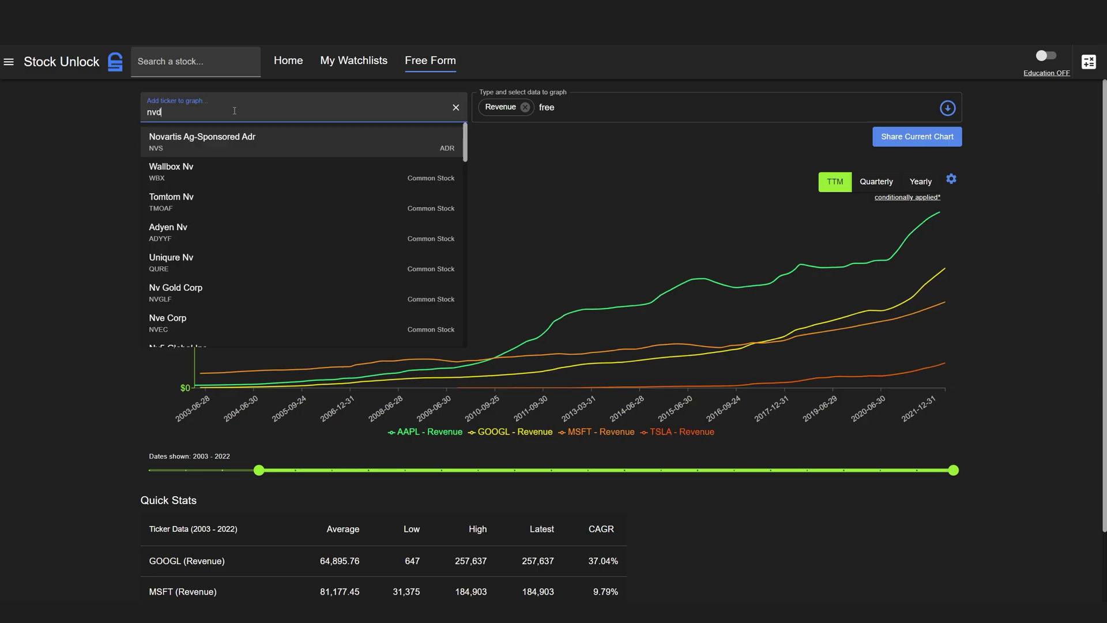
key("Return")
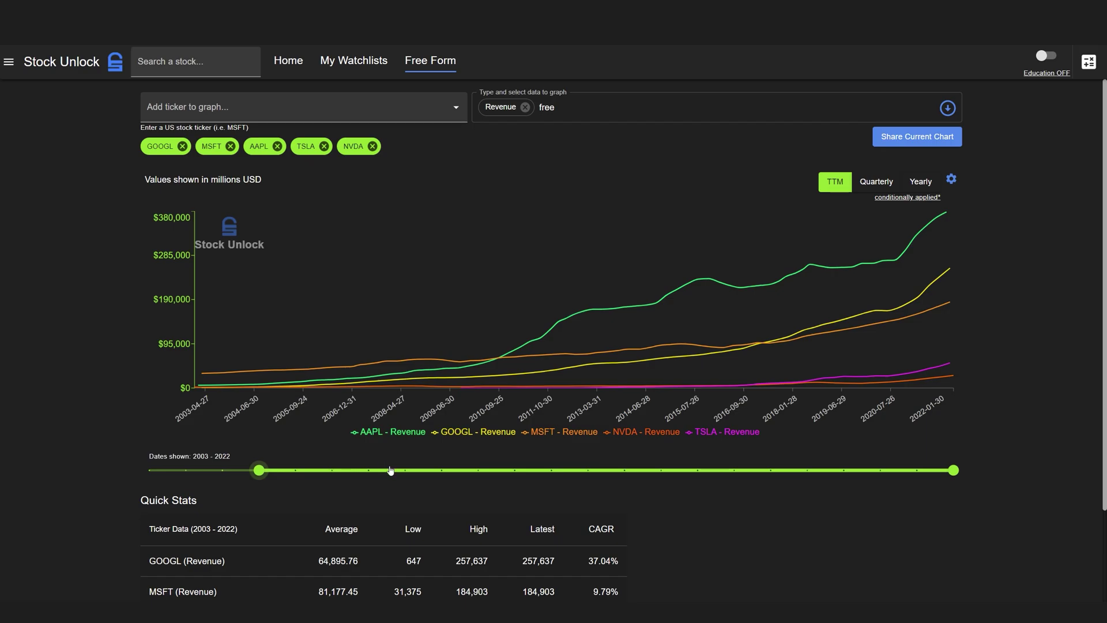
- Point out the Quick Stats Average and CAGR headers, then start the chart at 2010
scroll(685, 515, "down", 3)
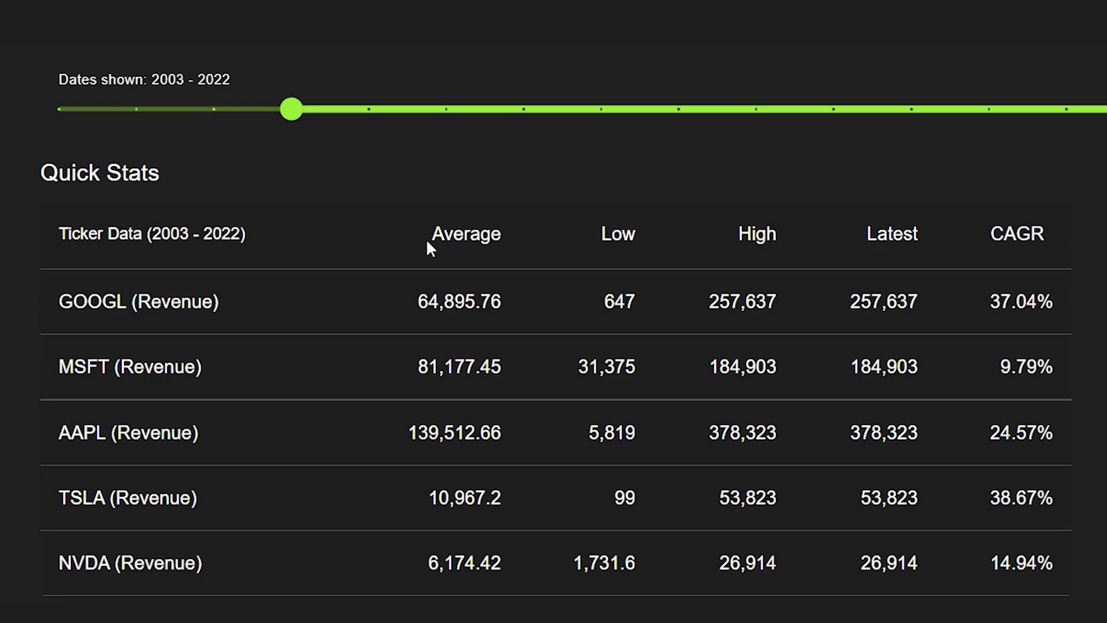
left_click_drag(428, 239, 491, 238)
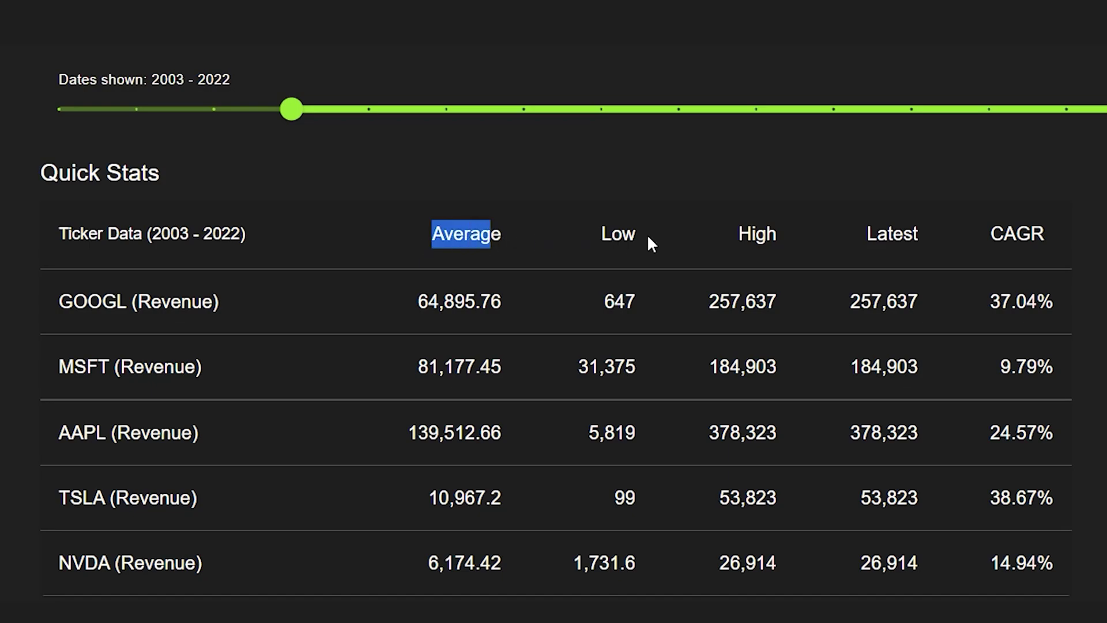
left_click(899, 243)
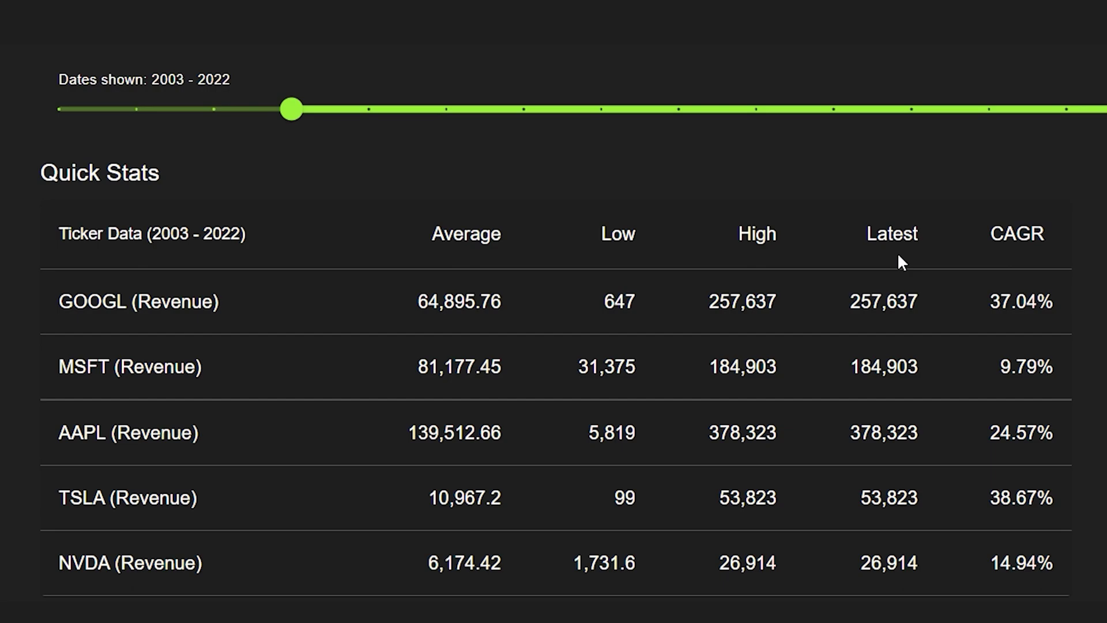
left_click_drag(990, 237, 1047, 236)
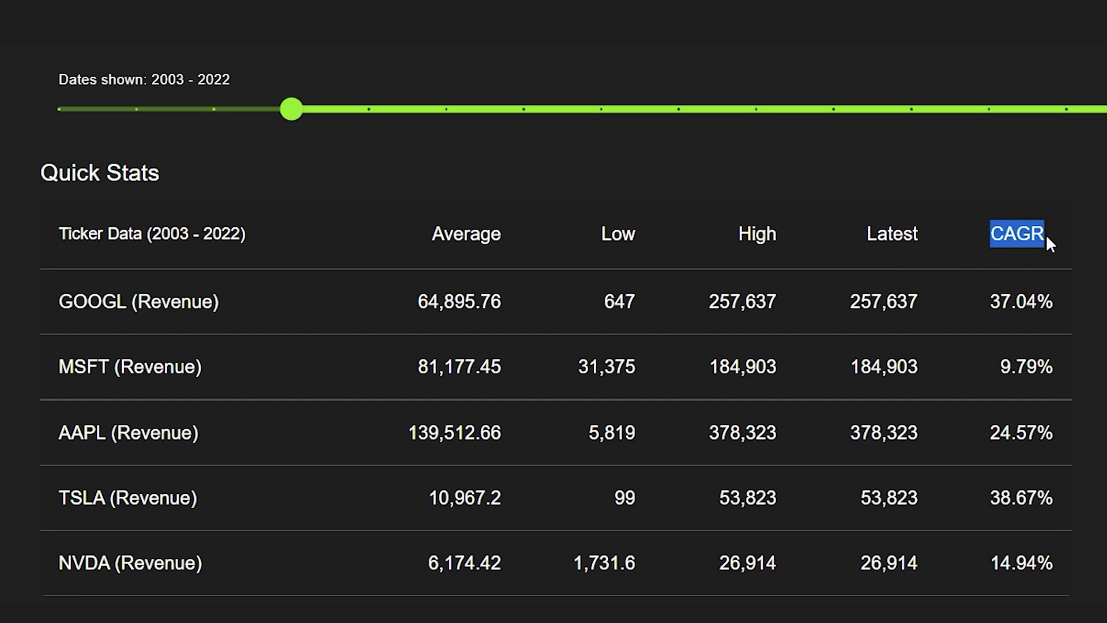
left_click(1081, 245)
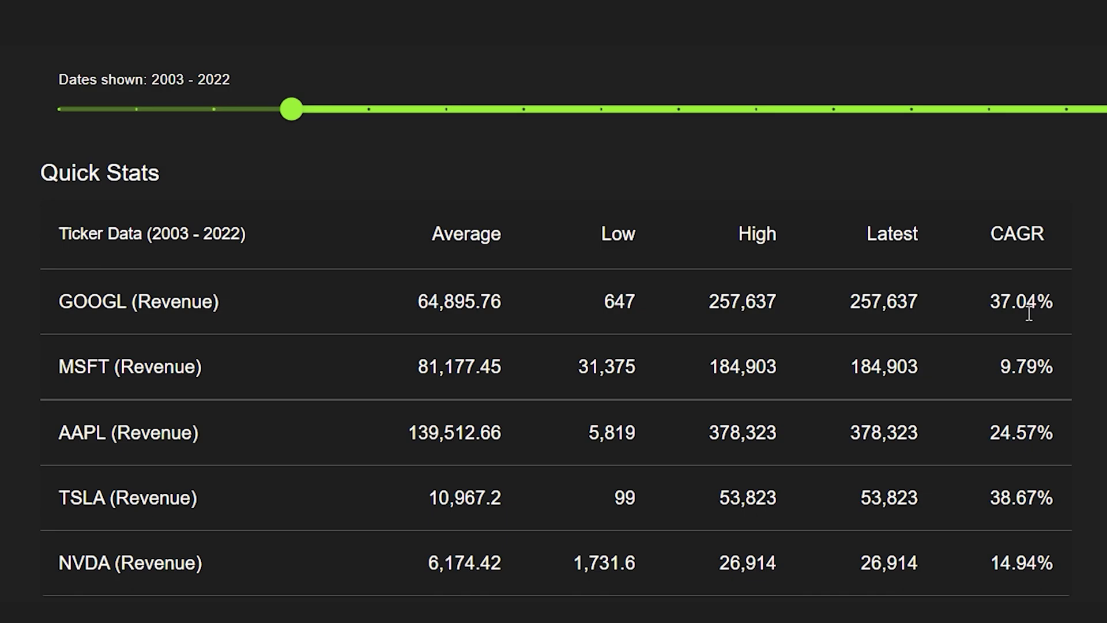
left_click_drag(291, 109, 850, 127)
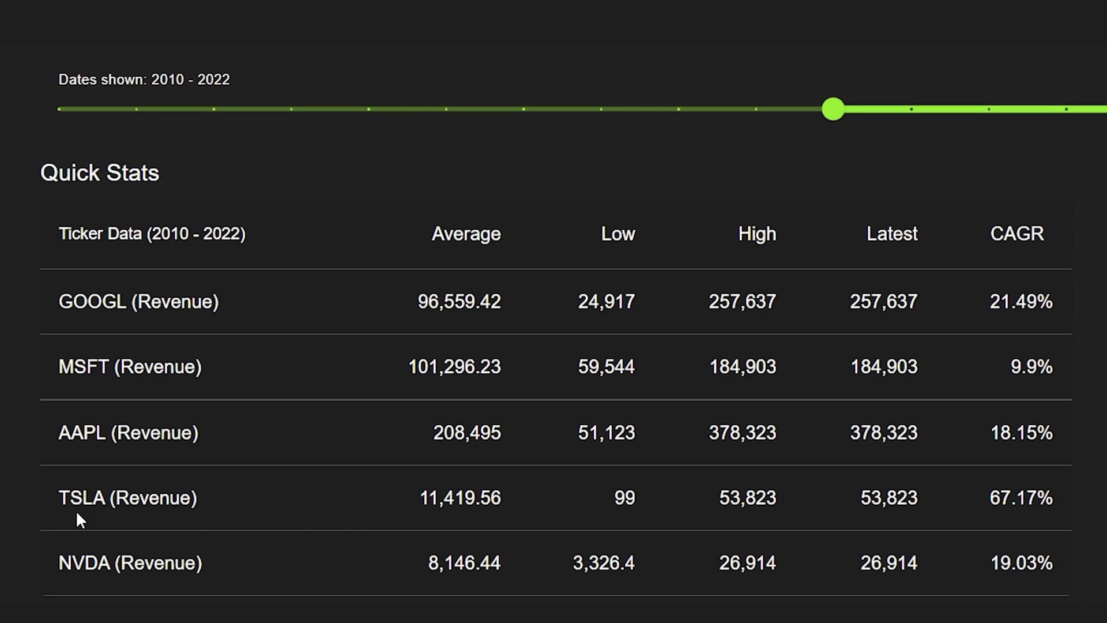
left_click_drag(59, 499, 197, 500)
left_click_drag(990, 509, 1065, 508)
left_click(1067, 502)
left_click_drag(1061, 306, 1001, 314)
left_click(1000, 315)
left_click_drag(41, 173, 158, 176)
left_click(200, 180)
left_click_drag(998, 309, 1059, 306)
left_click(1063, 310)
- Add Free Cash Flow as a charted series for all five tickers
scroll(618, 450, "up", 2)
left_click(609, 112)
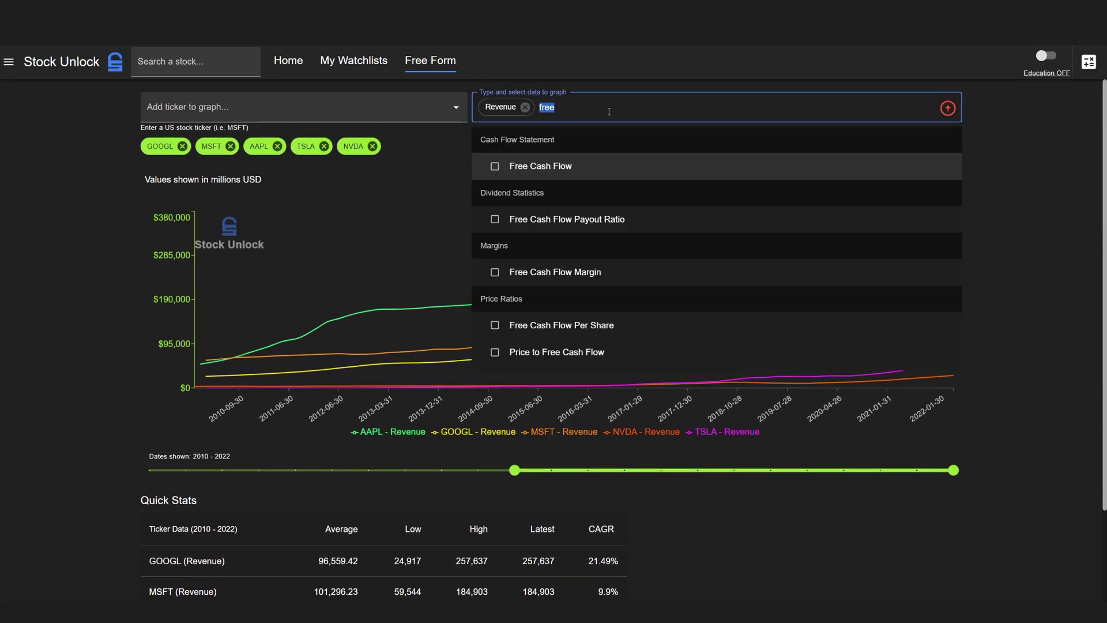
left_click(563, 166)
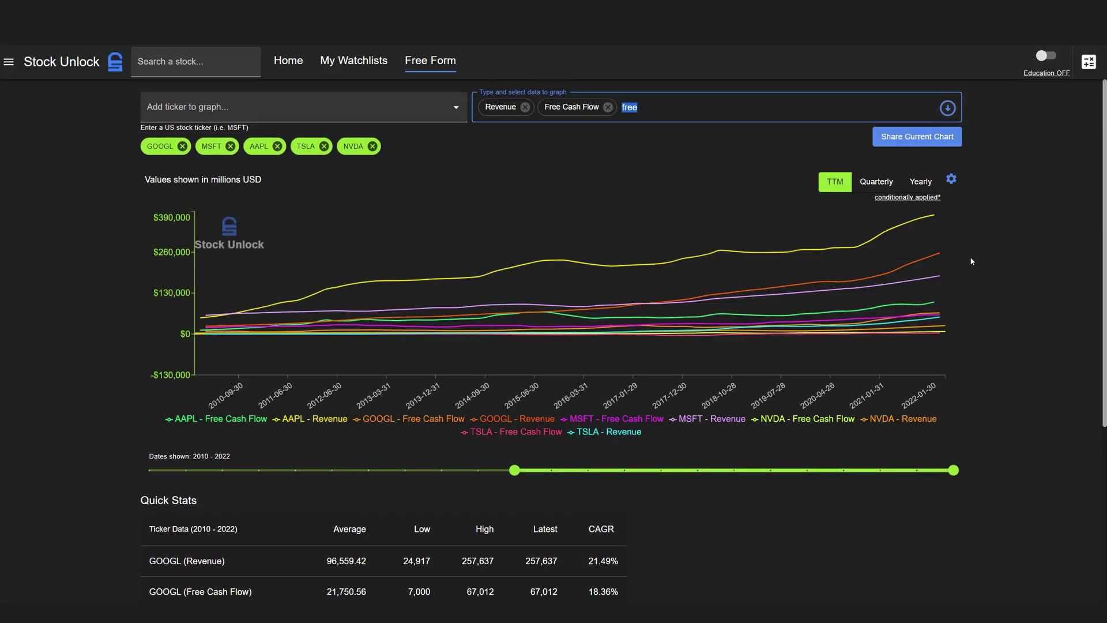
- Highlight GOOGL's revenue and free cash flow in Quick Stats, then start the period at 2013
scroll(968, 264, "down", 5)
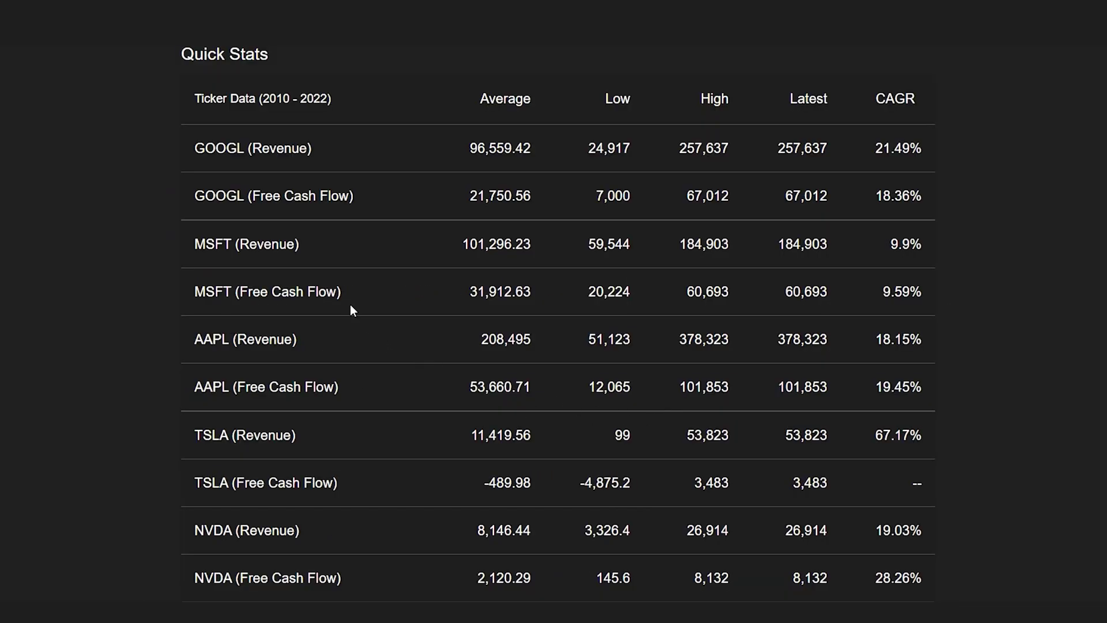
double_click(206, 151)
left_click(225, 202)
left_click_drag(224, 201, 320, 201)
left_click(891, 206)
left_click_drag(874, 151, 908, 199)
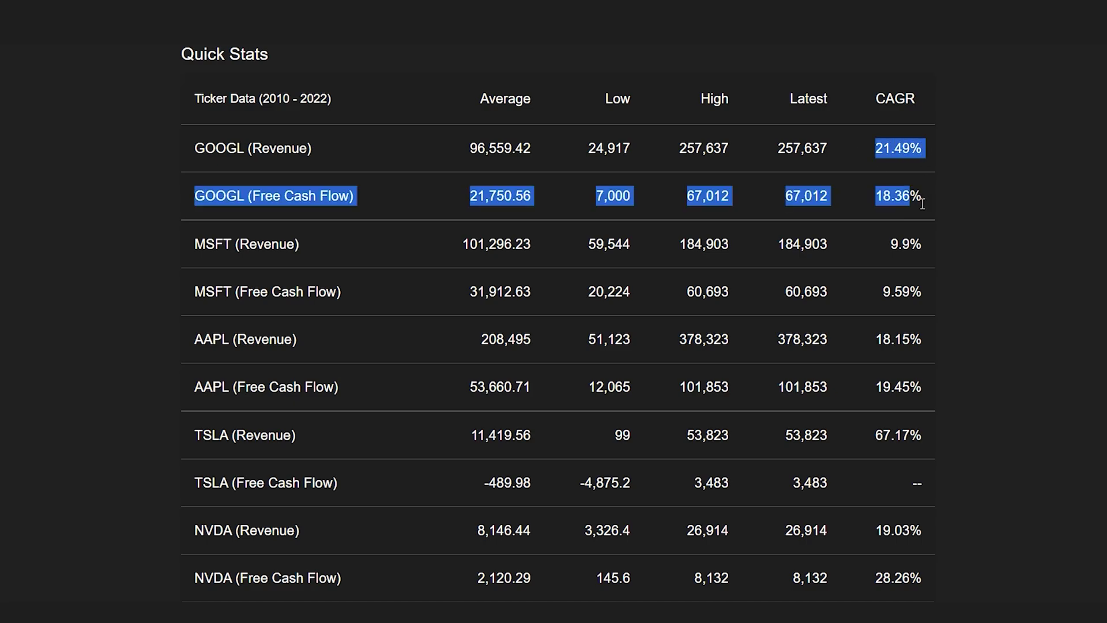
left_click(953, 231)
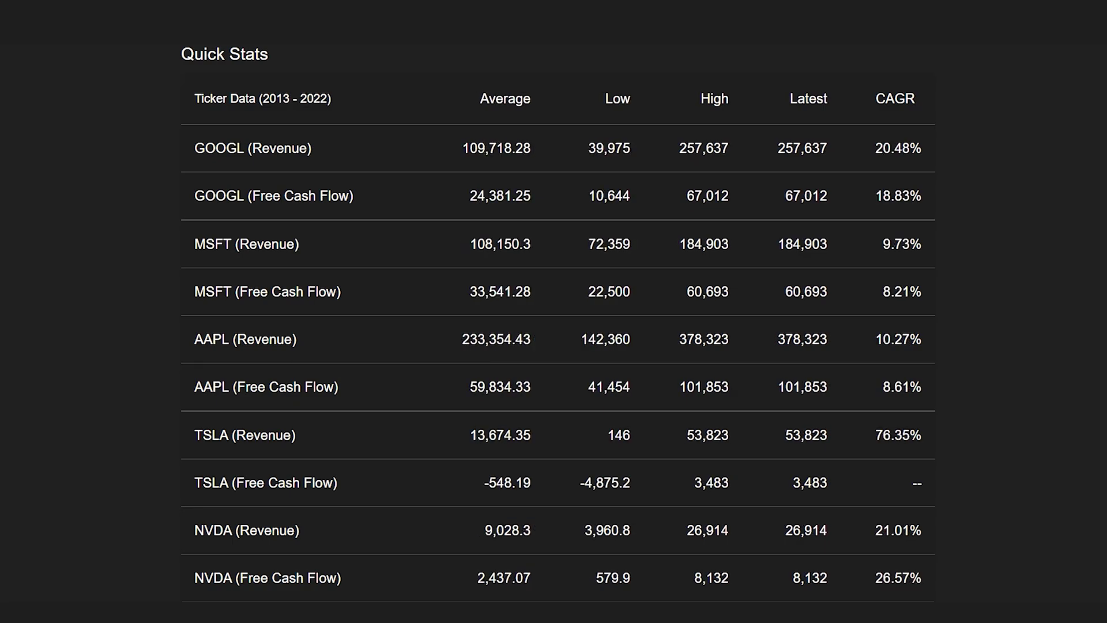
left_click_drag(698, 199, 624, 199)
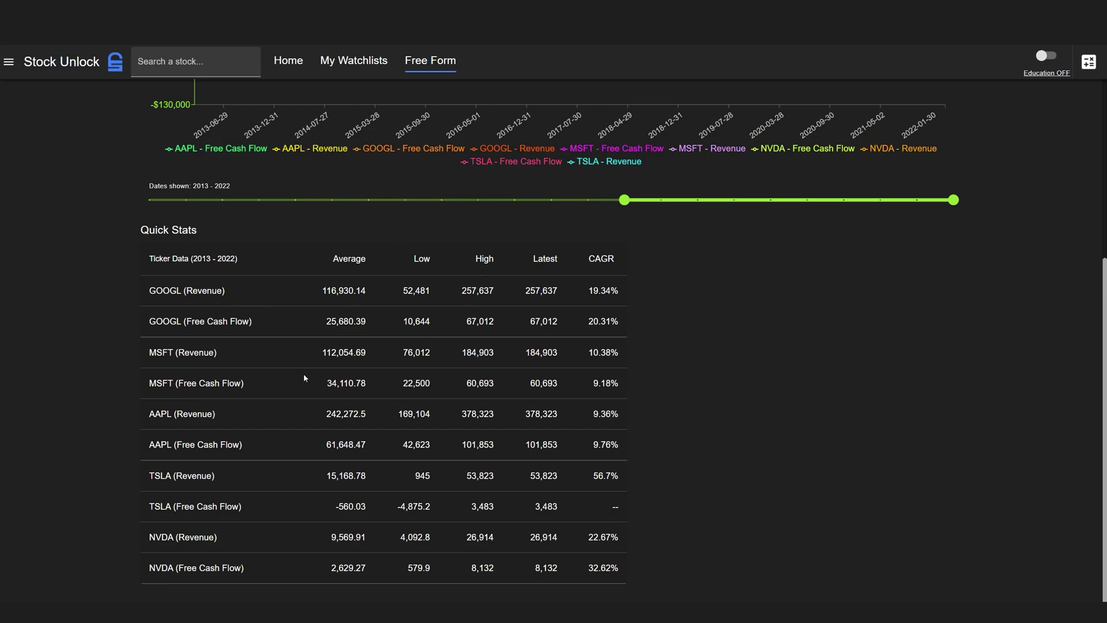
scroll(658, 430, "up", 5)
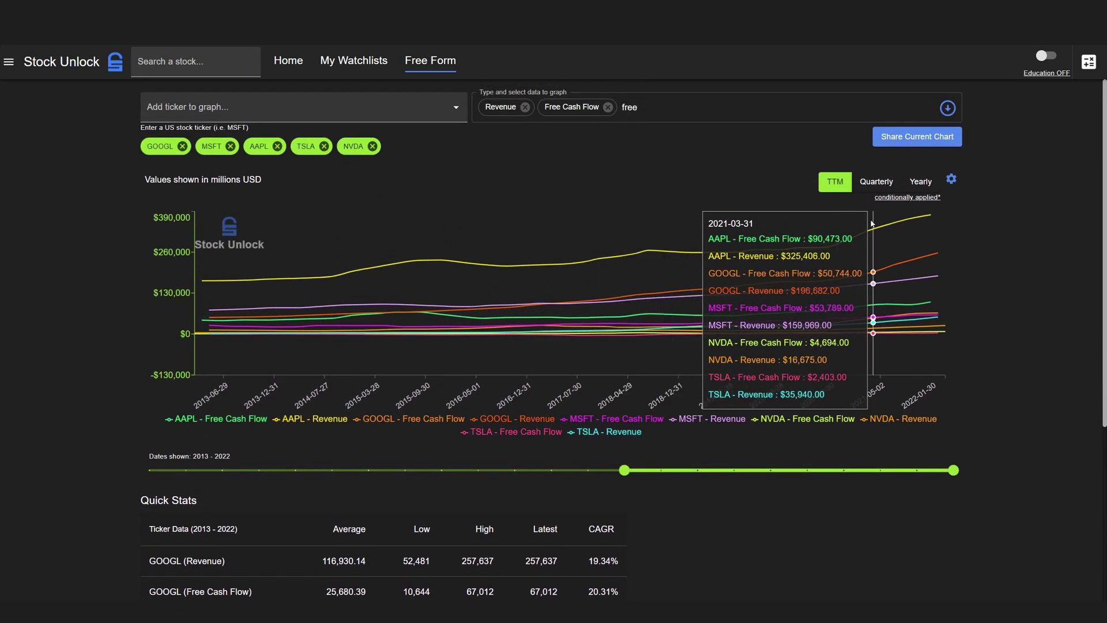
- Remove NVDA, TSLA and Free Cash Flow, then widen the period back to 2009
left_click(373, 146)
left_click(324, 145)
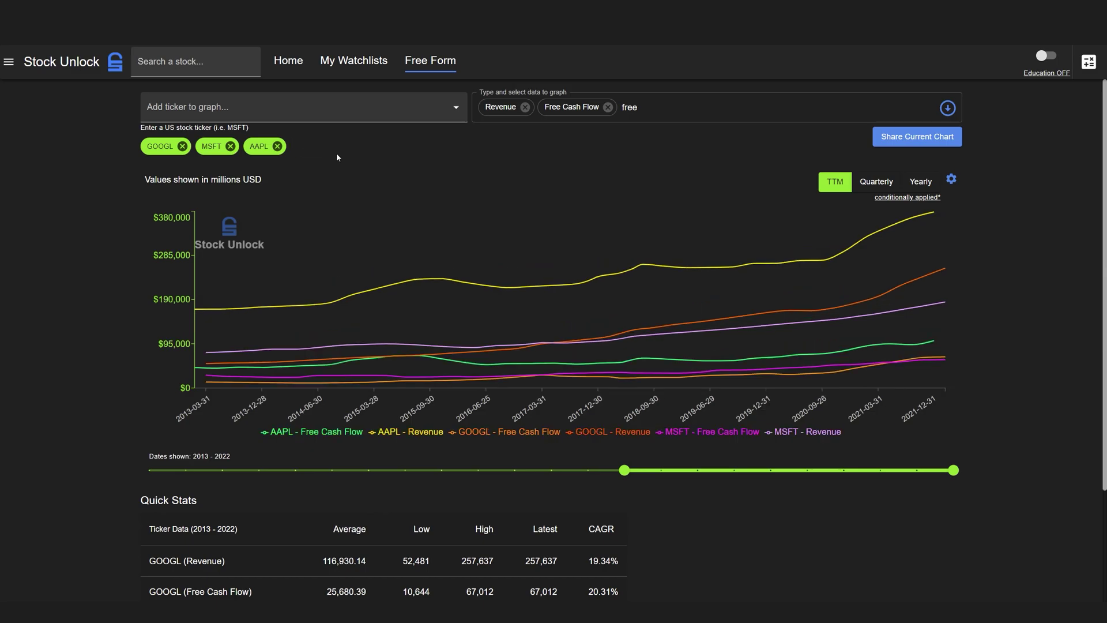
left_click(608, 107)
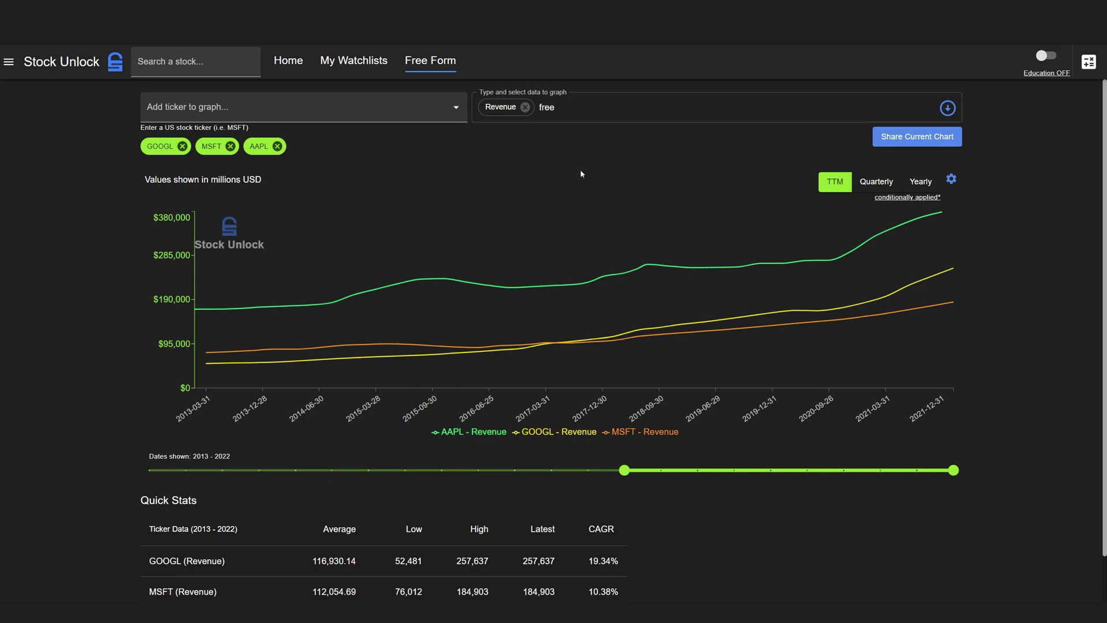
left_click_drag(624, 470, 488, 472)
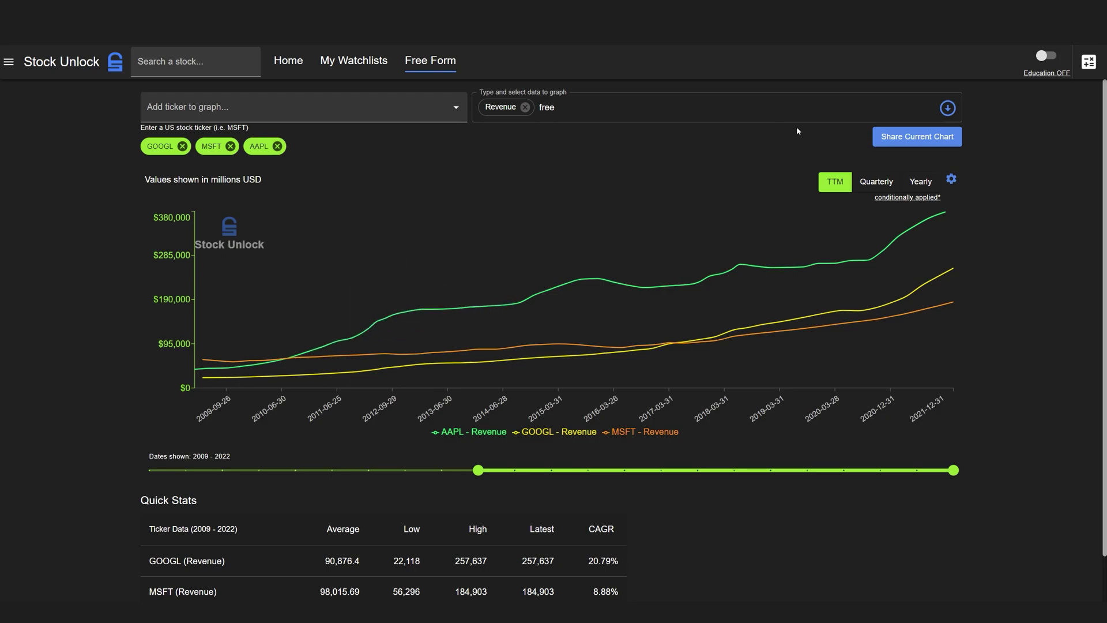
- Turn on Education mode, read the Revenue explanation, then reopen the data field
left_click(1045, 56)
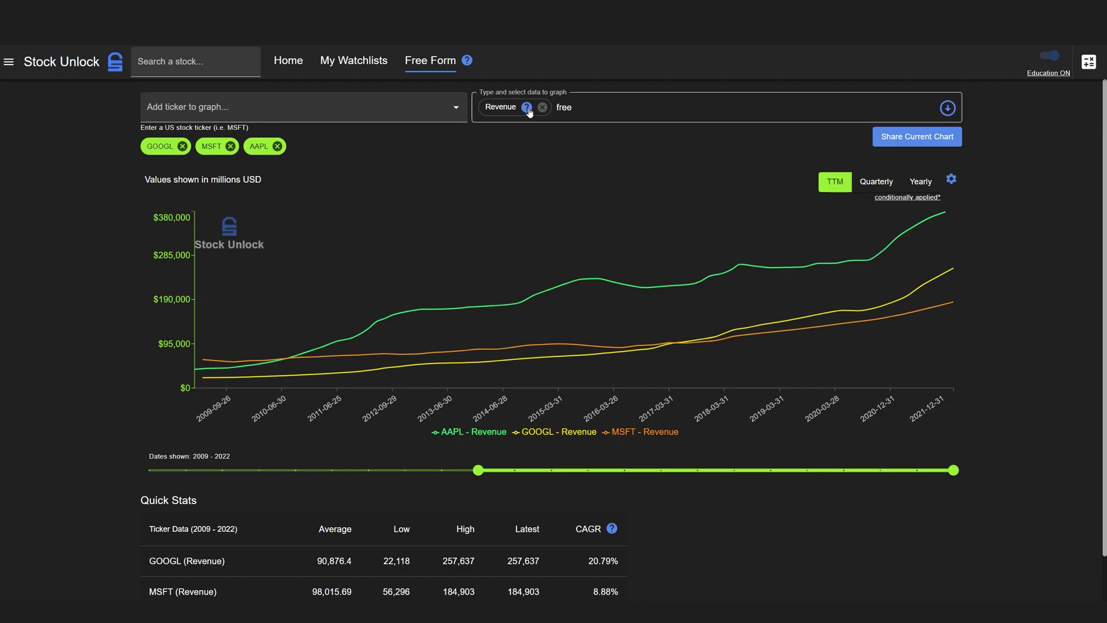
left_click(527, 108)
scroll(578, 246, "down", 1)
scroll(405, 173, "up", 1)
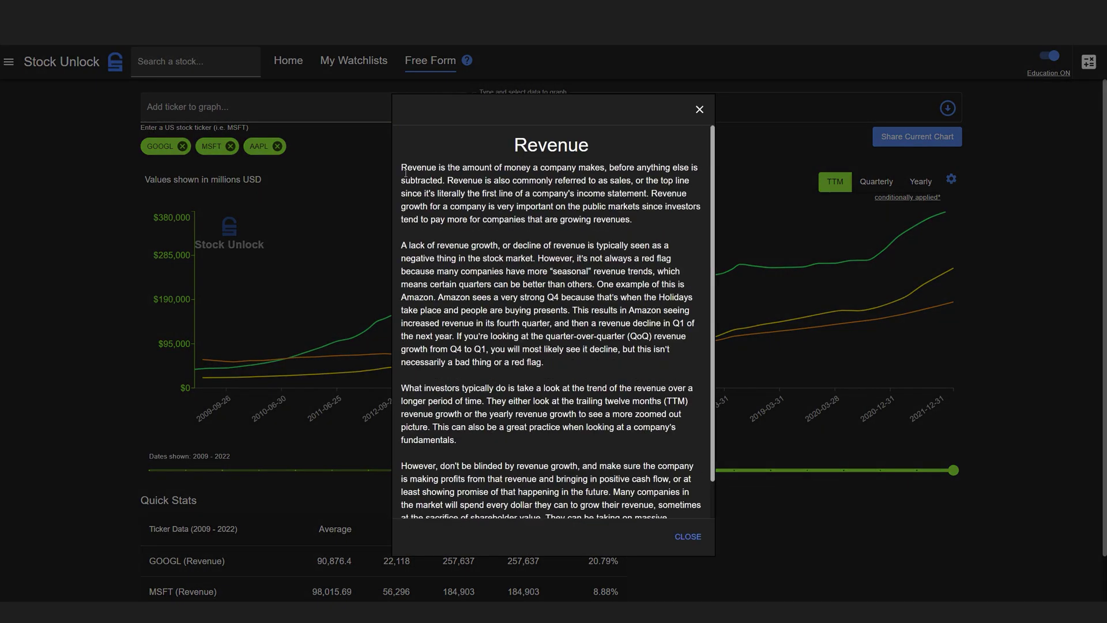
scroll(449, 186, "down", 1)
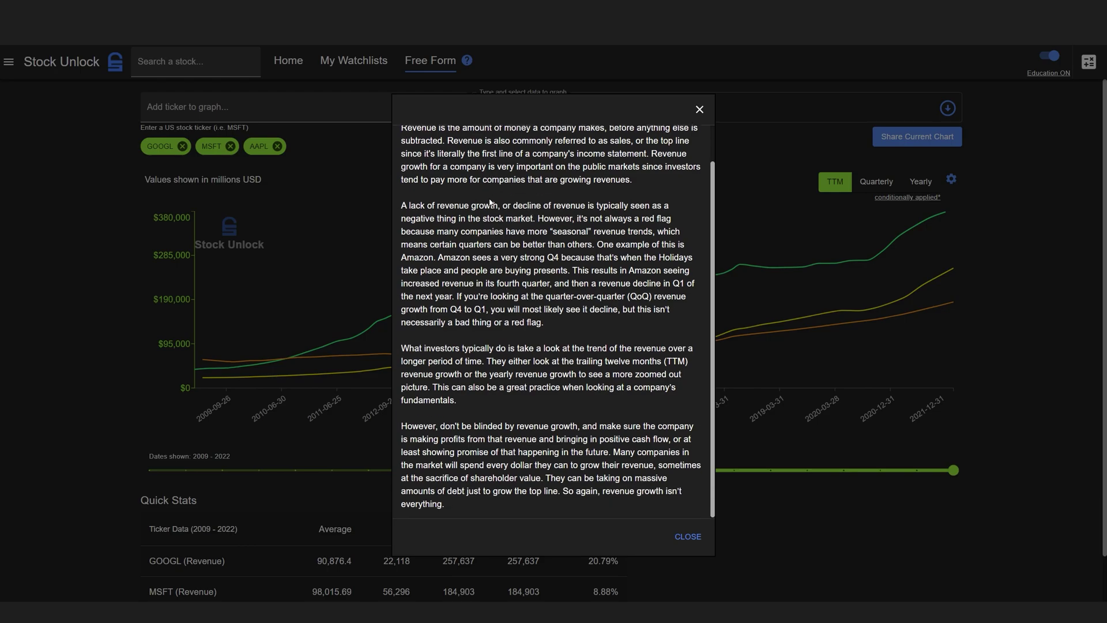
scroll(542, 213, "up", 1)
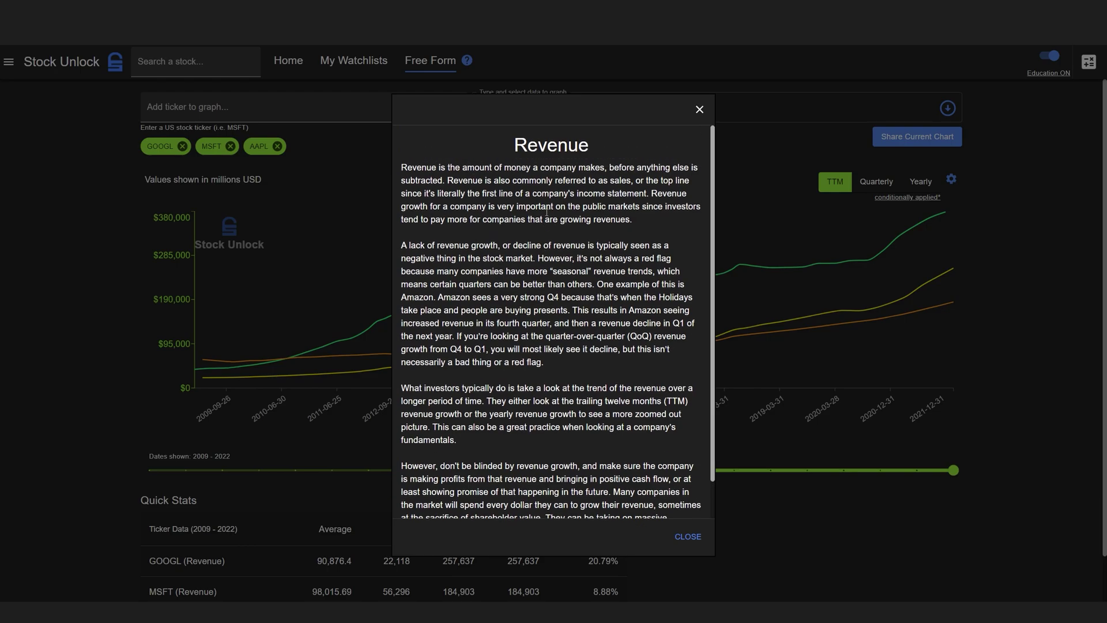
left_click(699, 109)
left_click(667, 117)
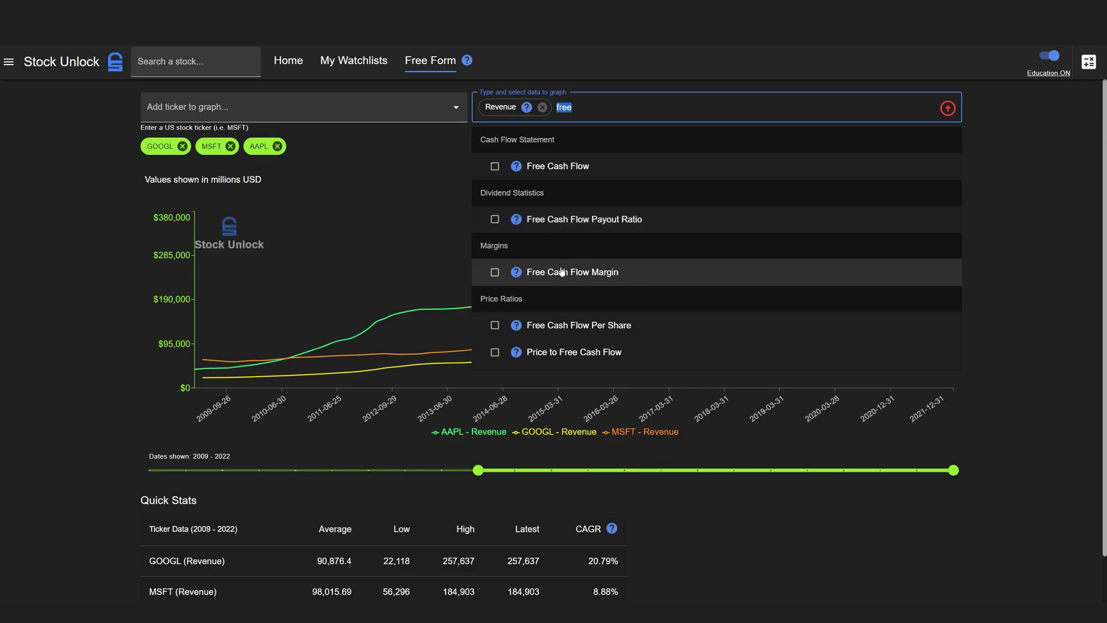
- Add Free Cash Flow to the GOOGL, MSFT, AAPL chart and read its How to calculate and How/Why to use explanations
left_click(574, 170)
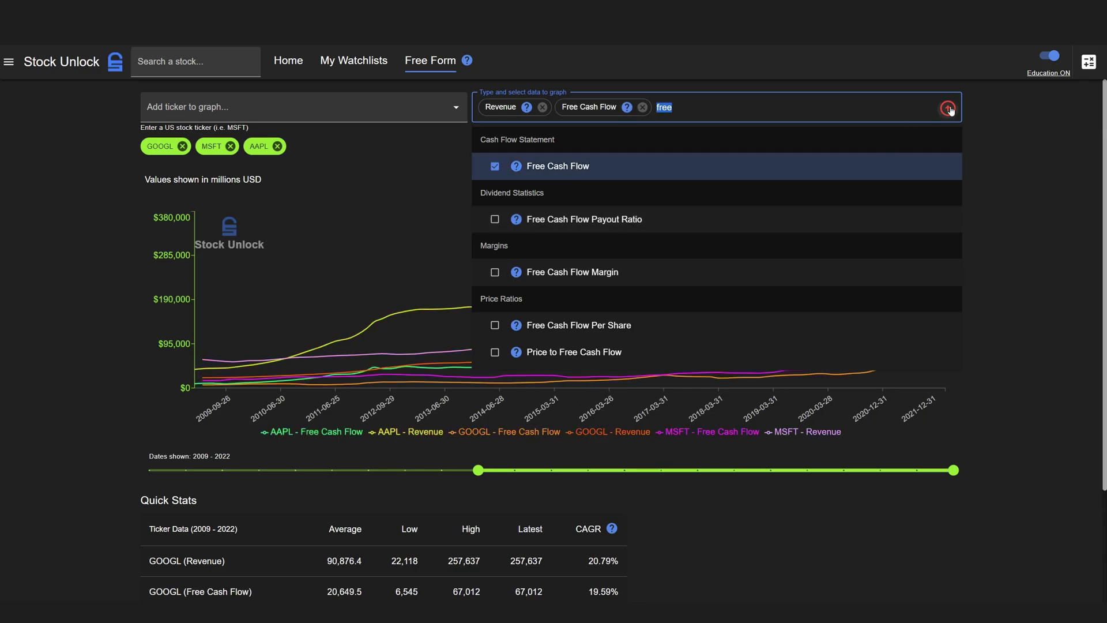
left_click(1035, 167)
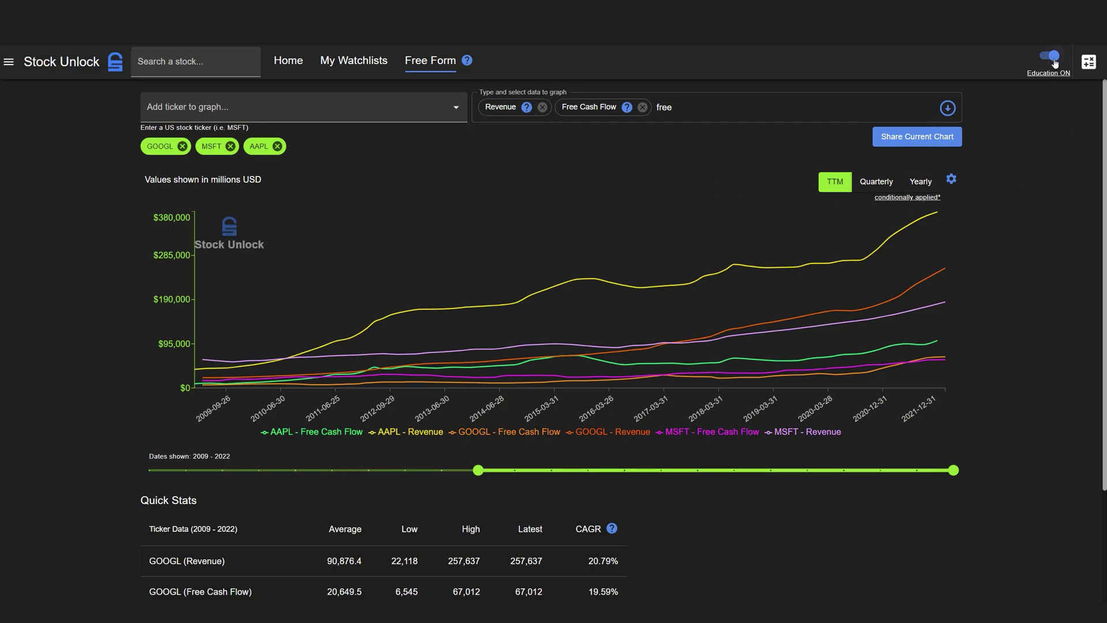
left_click(627, 107)
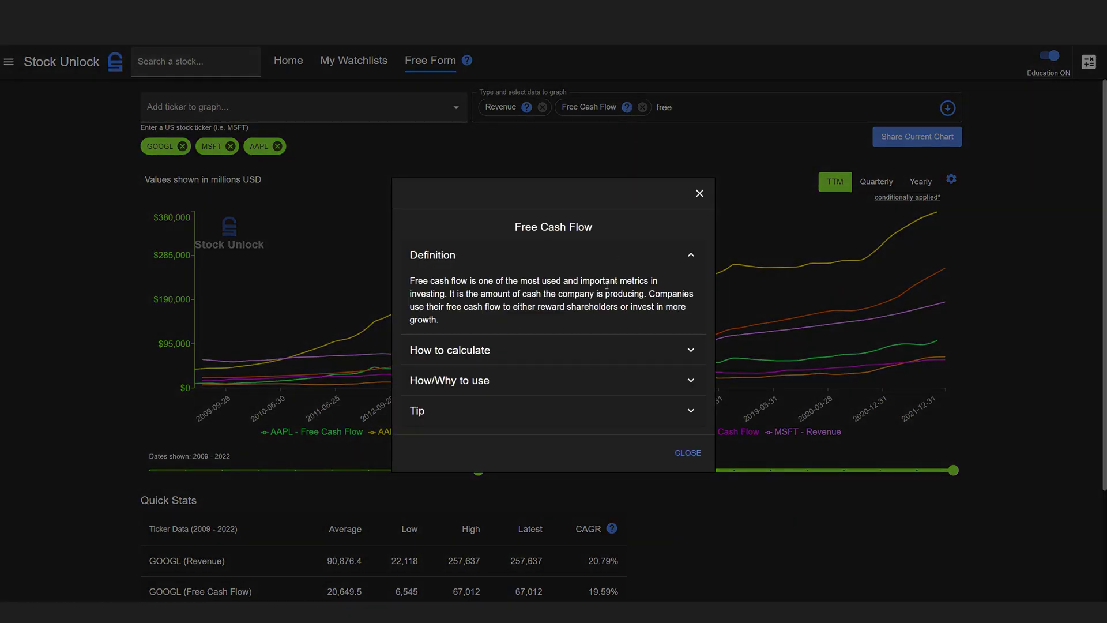
left_click(589, 350)
left_click(581, 392)
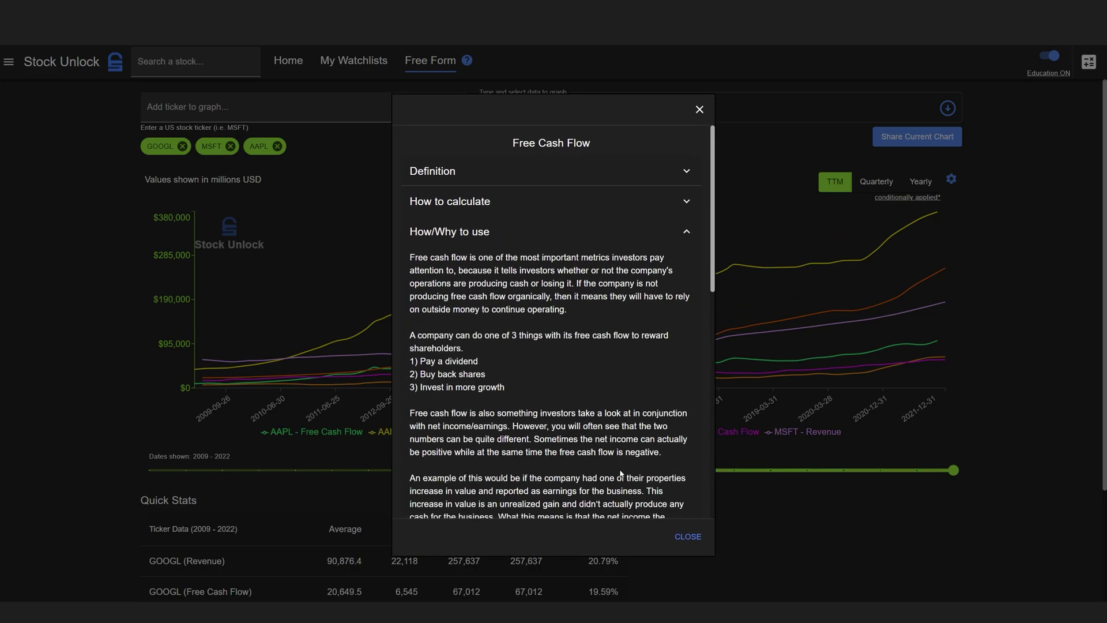
scroll(620, 471, "down", 5)
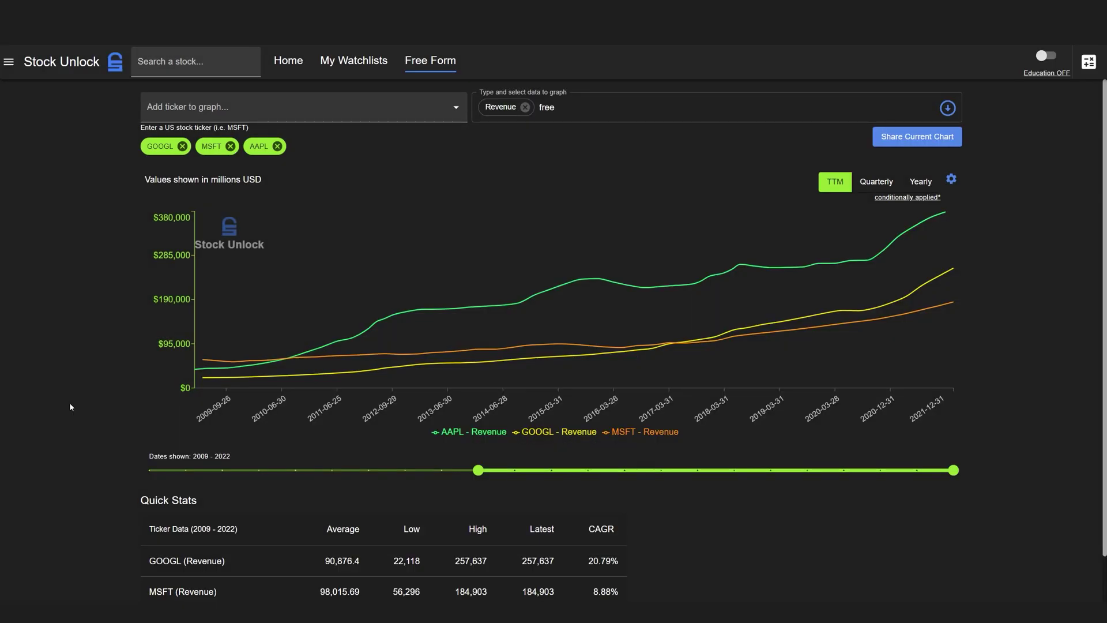